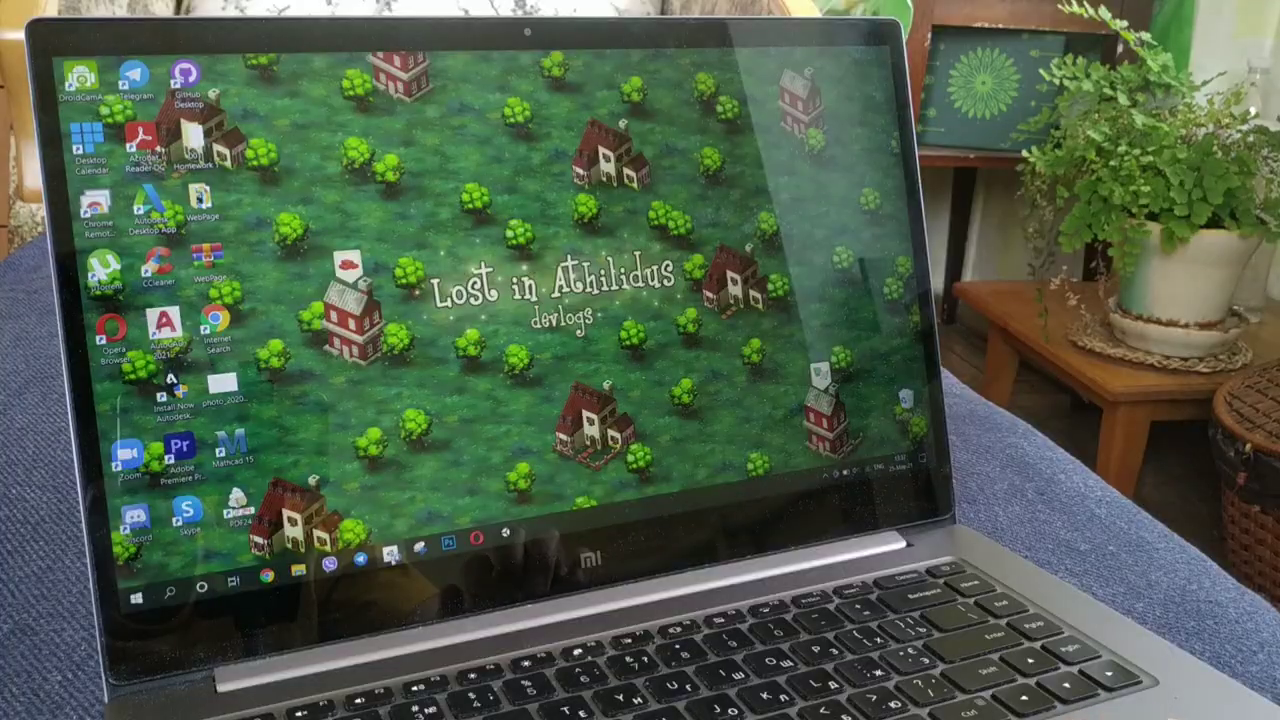
left_click(448, 344)
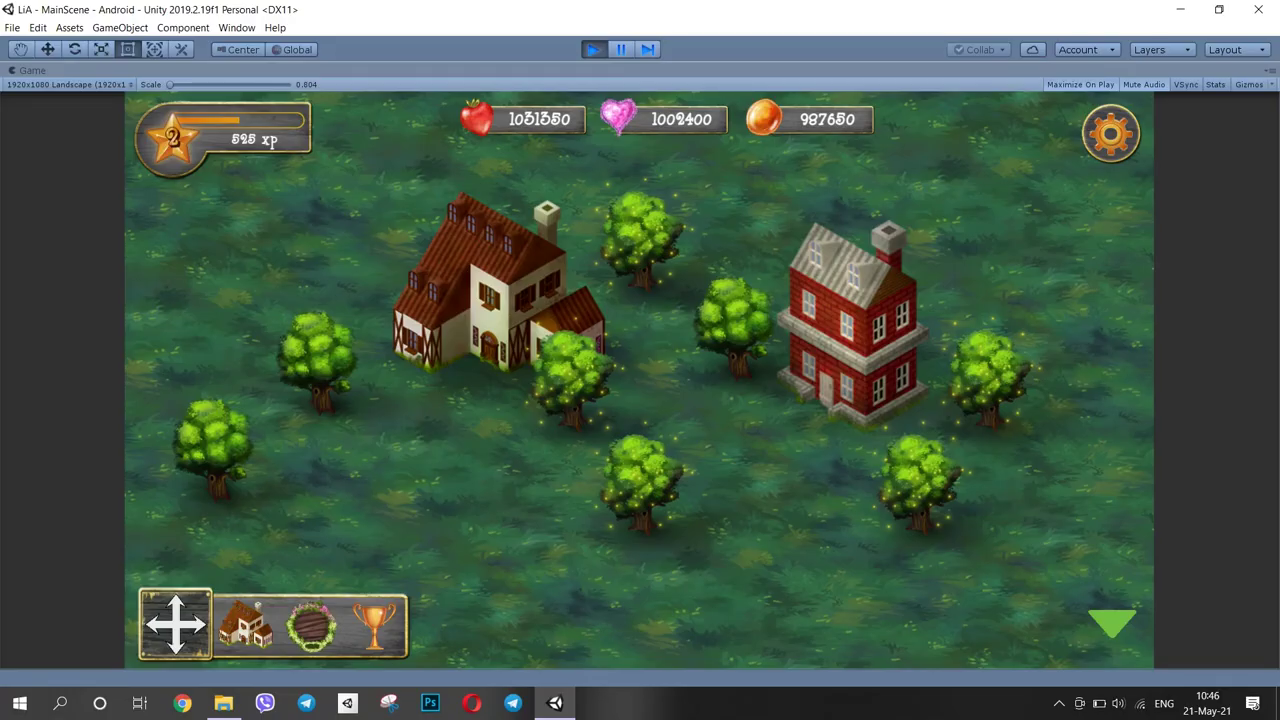
Speed up the Brick Factory's Concrete Bricks production, collect the finished bricks, and recheck the factory's production window
left_click(855, 330)
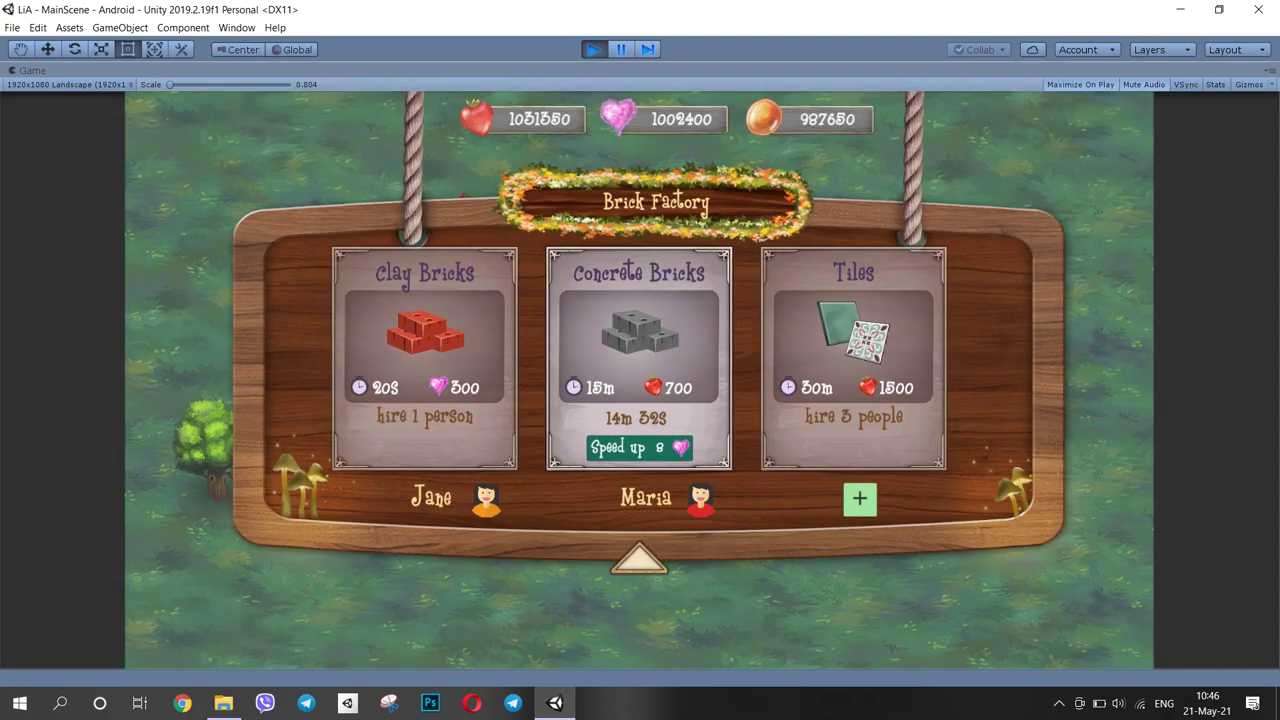
left_click(639, 448)
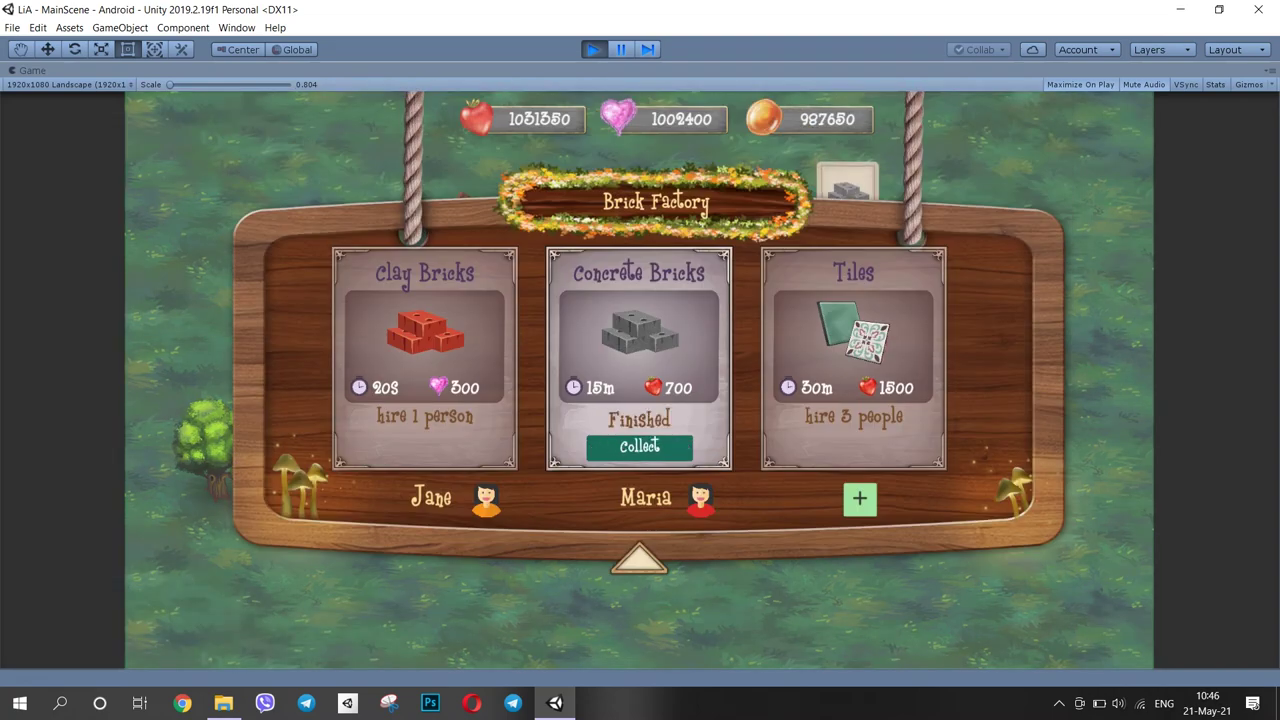
left_click(639, 559)
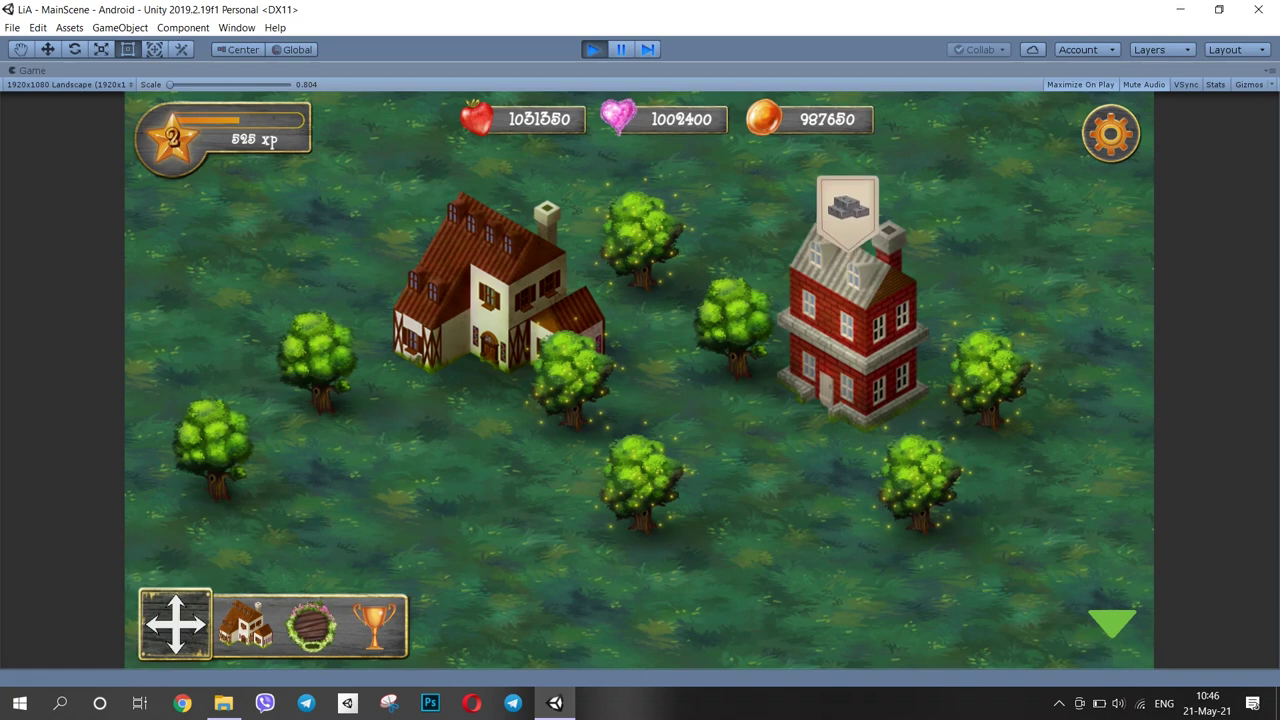
left_click(848, 212)
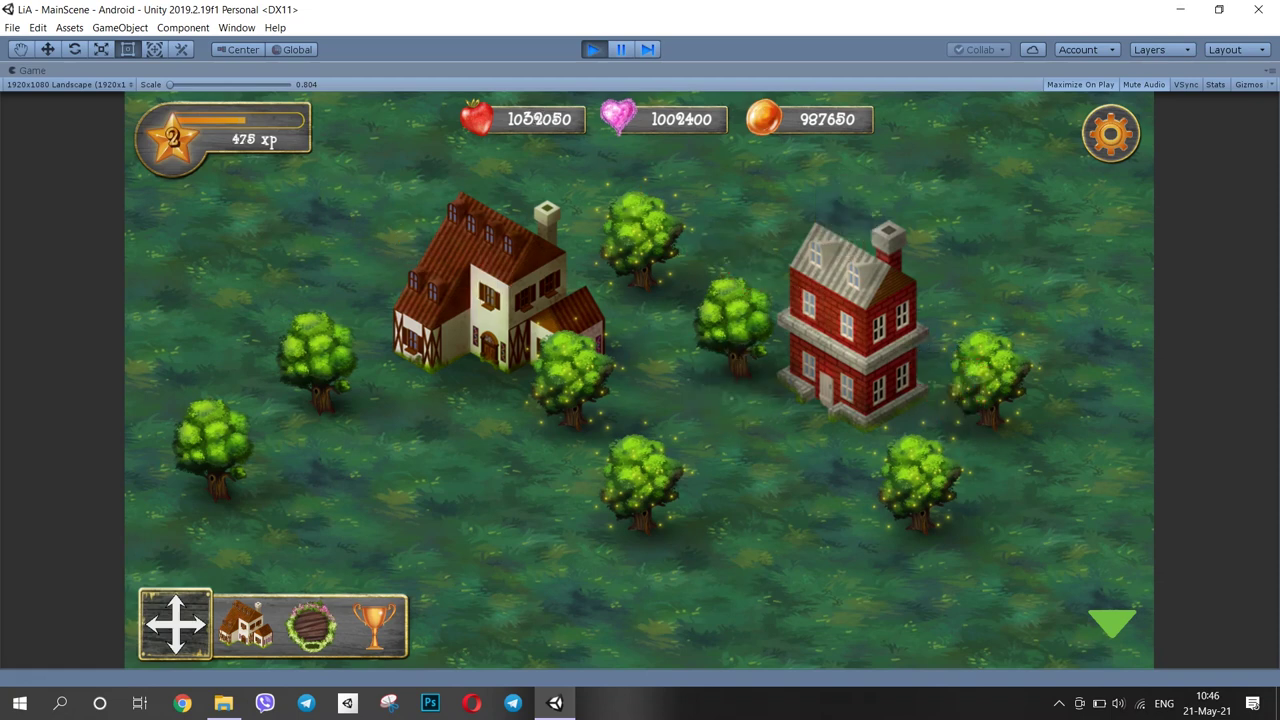
left_click(853, 325)
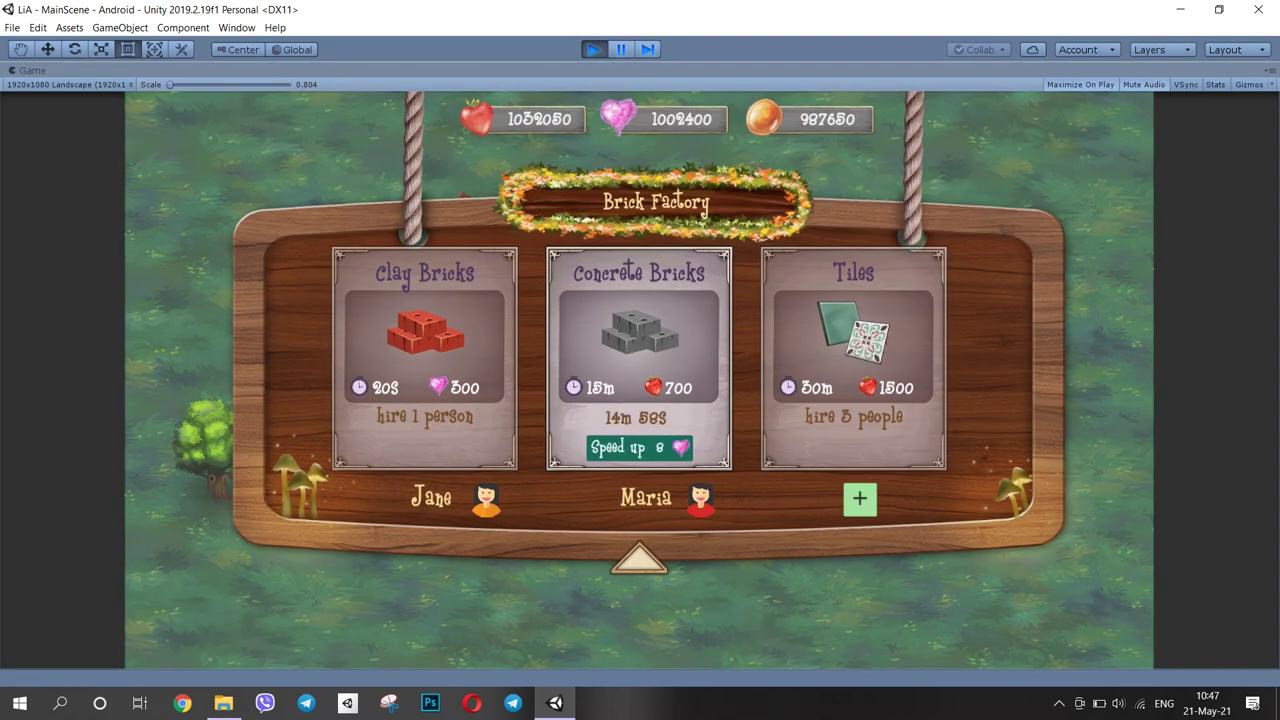
left_click(639, 560)
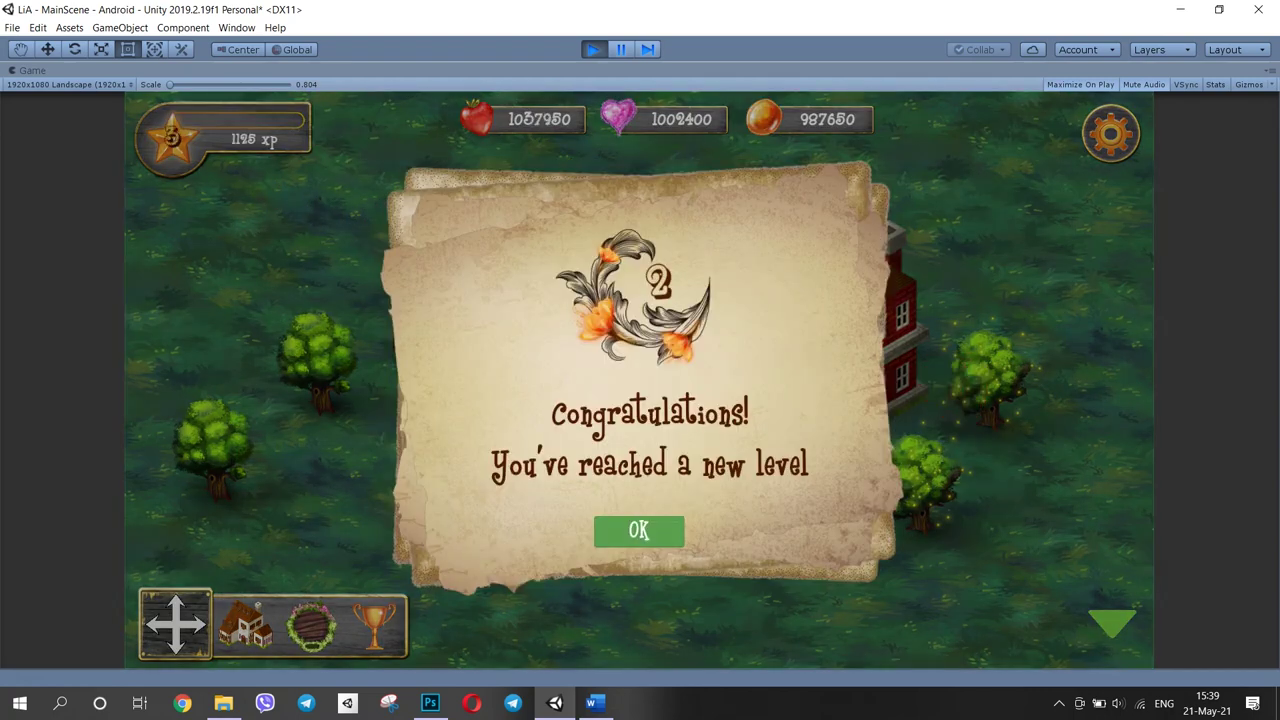
Dismiss the level-up congratulations for levels 2 and 3
left_click(639, 531)
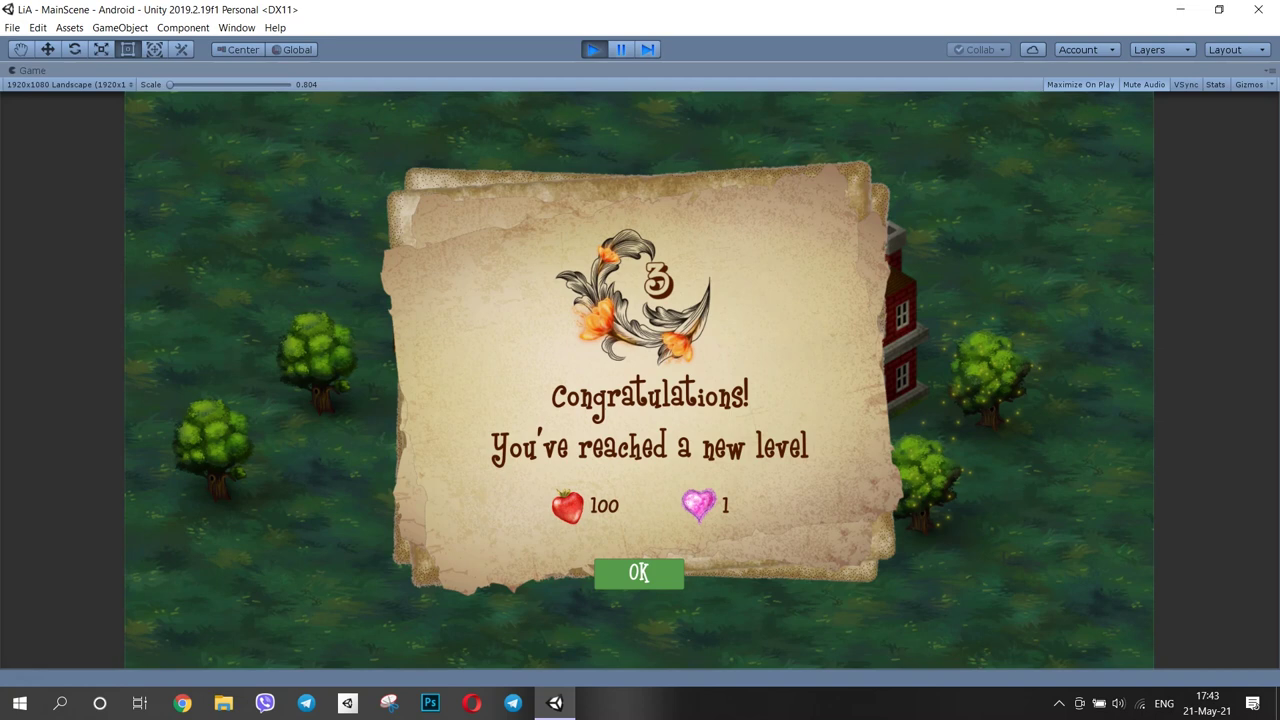
left_click(639, 572)
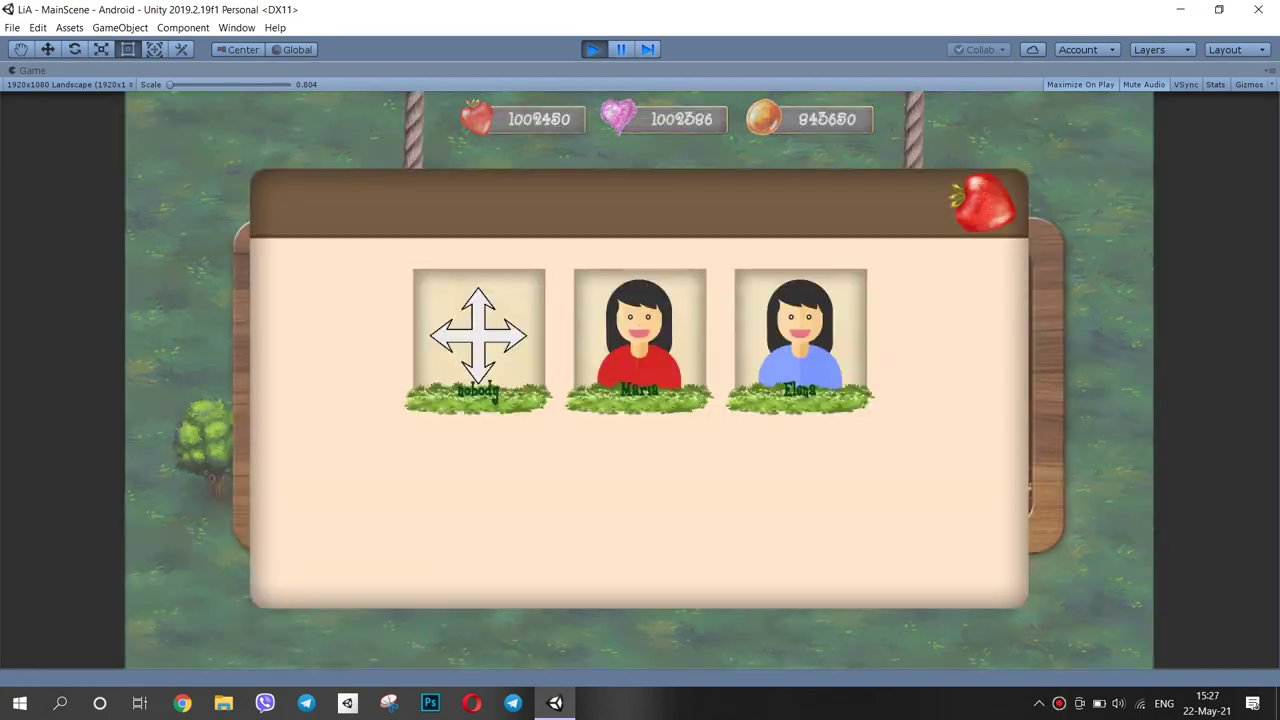
Assign the worker in the red shirt to the Brick Factory and close its production window
left_click(598, 340)
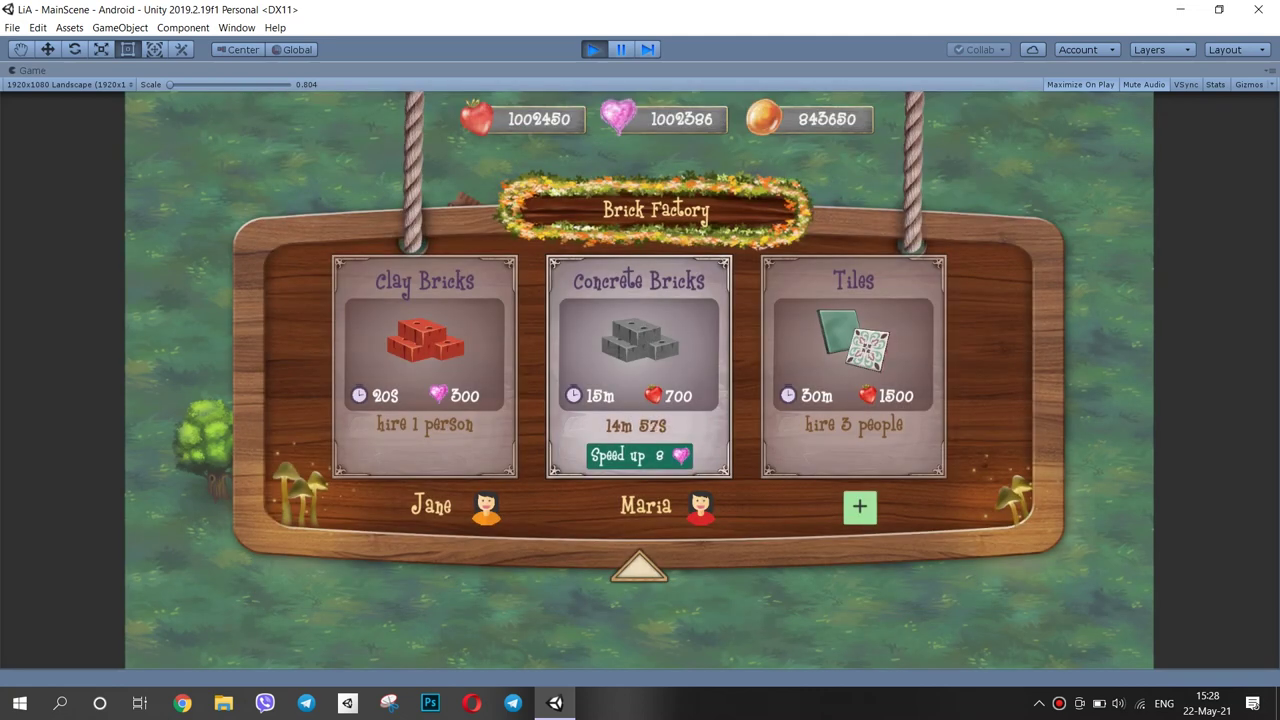
left_click(639, 568)
Put the large brown-roofed house into storage using the map's edit mode
left_click(175, 625)
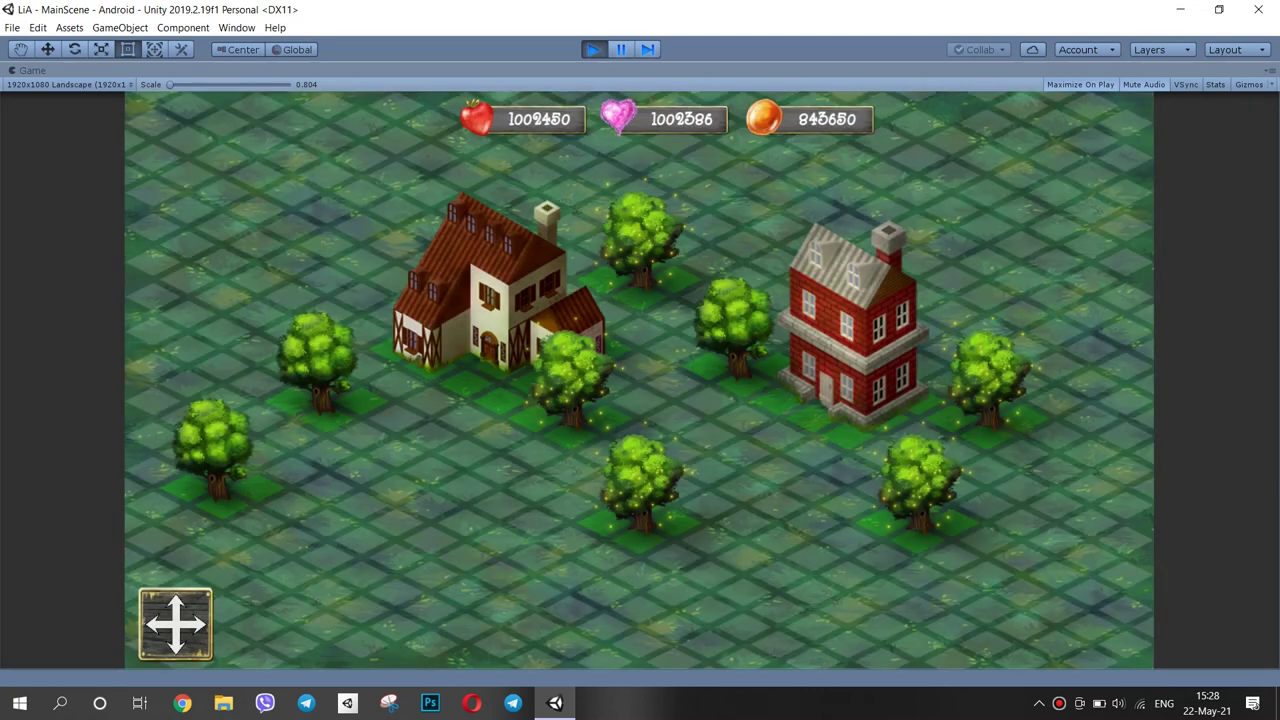
left_click(490, 310)
left_click(469, 491)
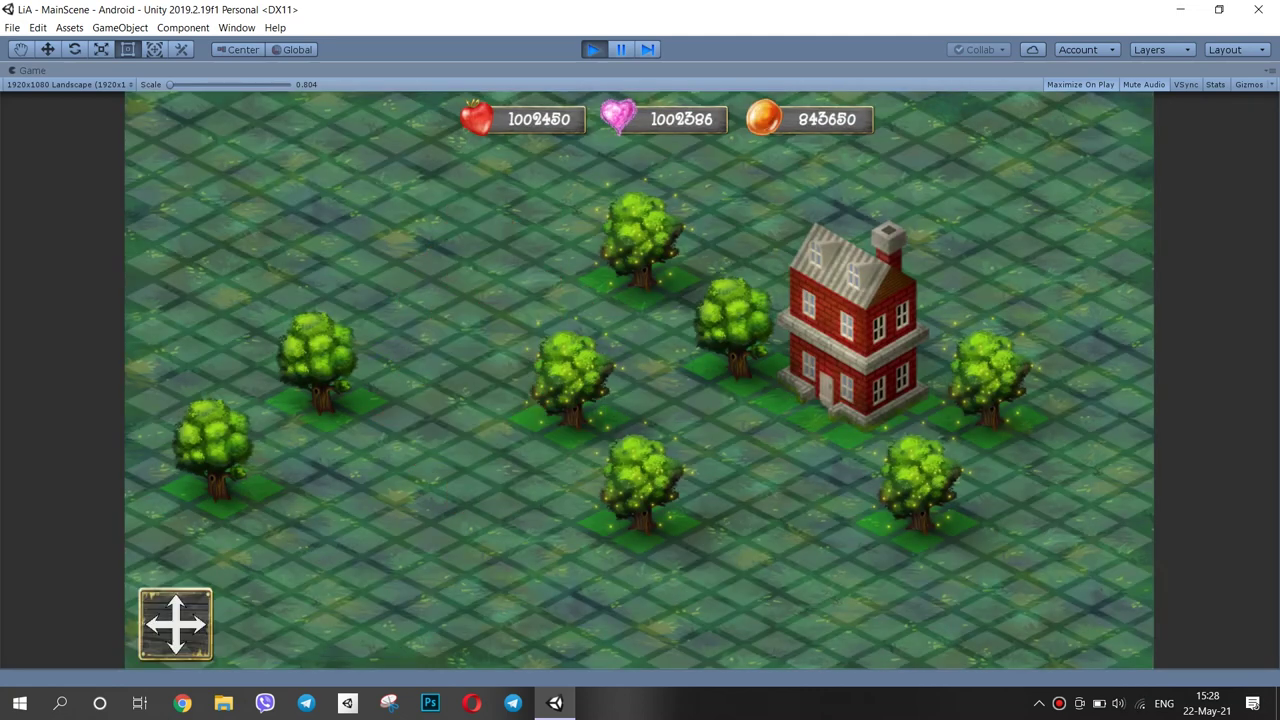
left_click(175, 625)
Check which workers are available for hire in the Brick Factory
left_click(850, 335)
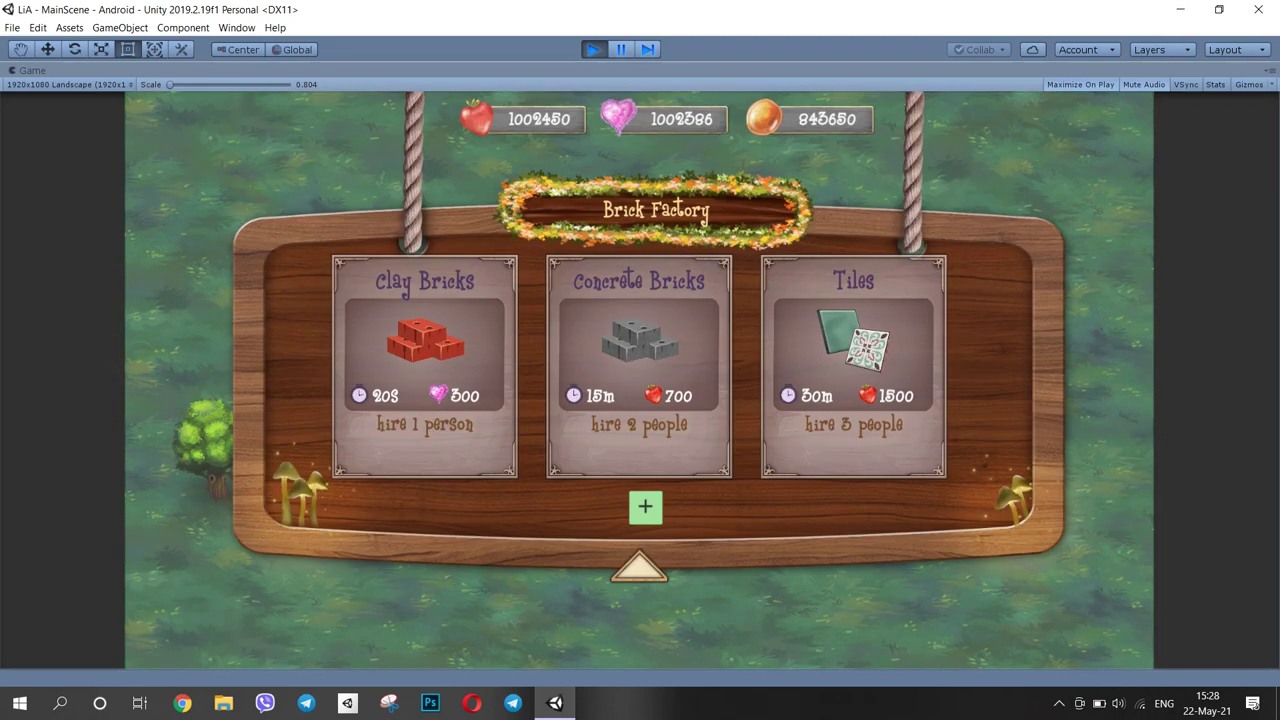
left_click(645, 507)
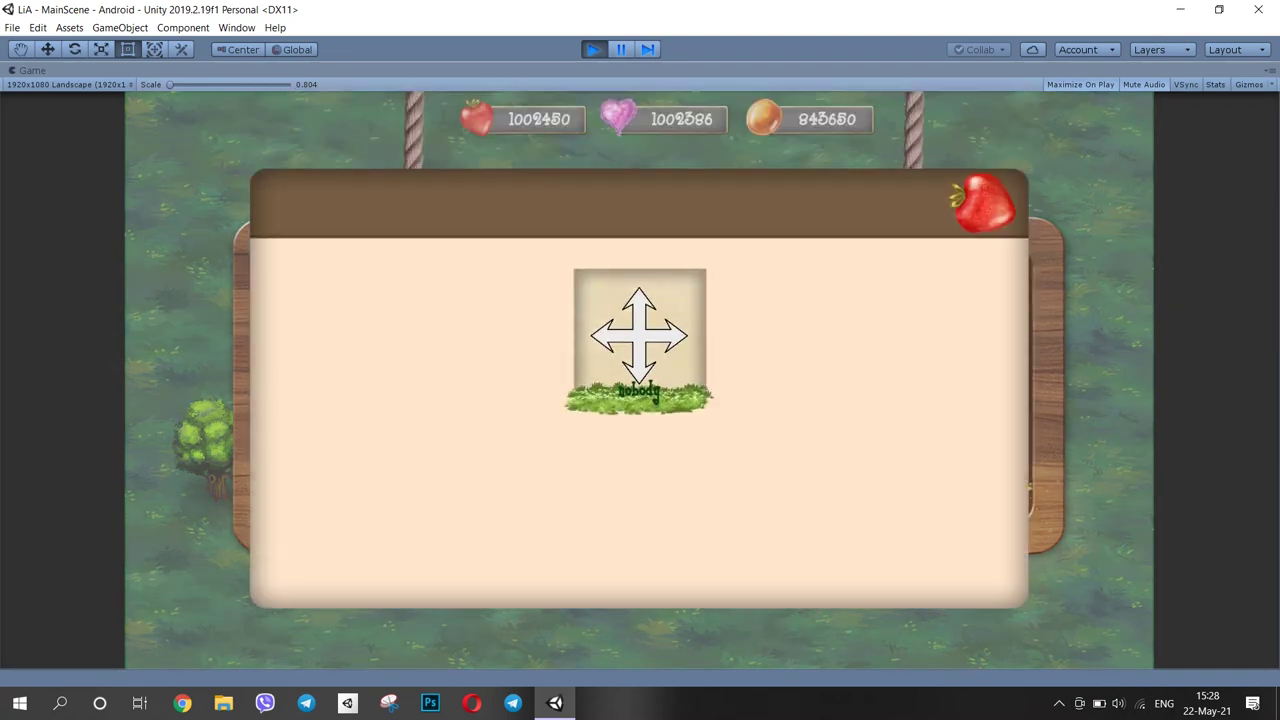
left_click(984, 204)
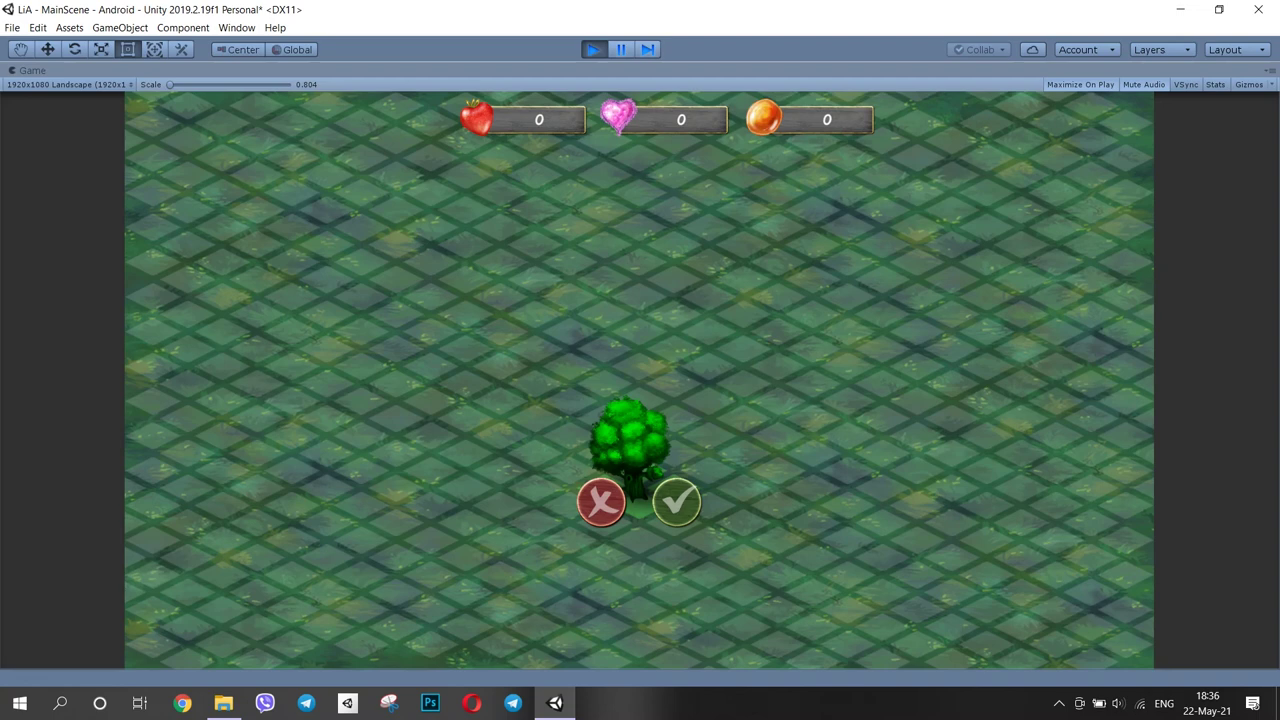
Confirm the tree's placement on the grid
left_click(677, 502)
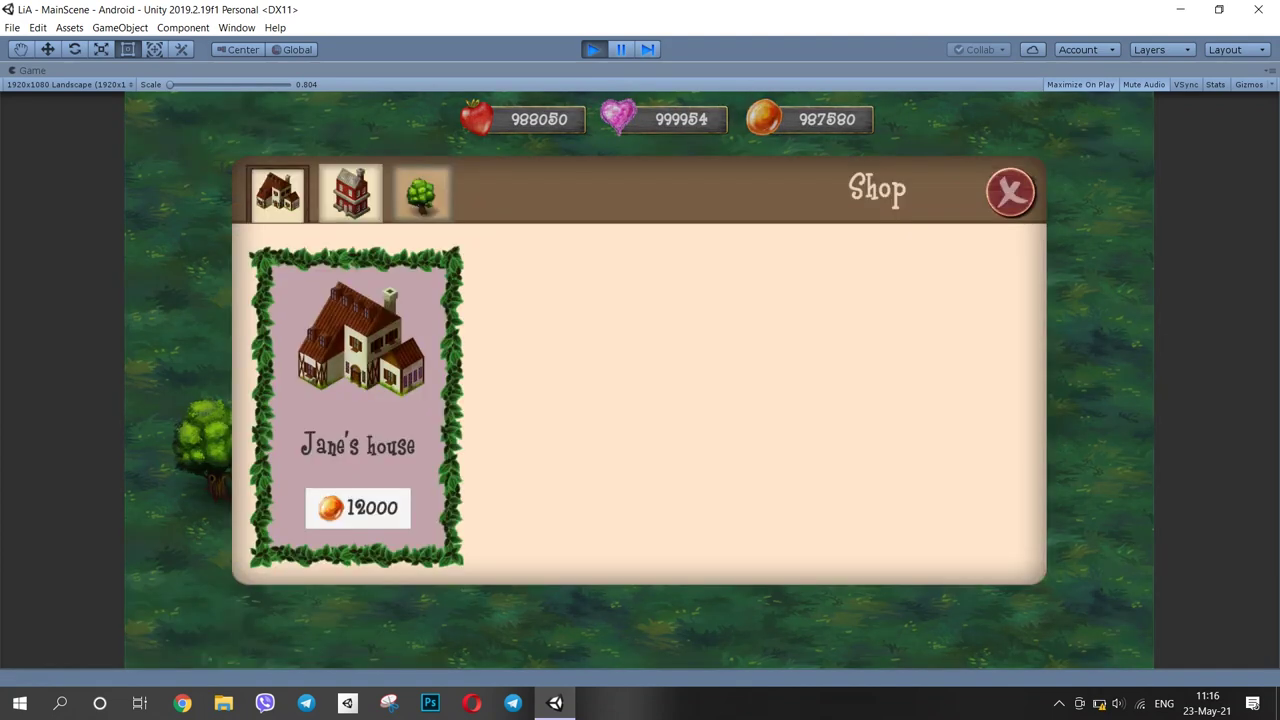
Buy a Brick Factory for 1300 from the shop and place it on the grass in front of the brown-roofed house
left_click(350, 193)
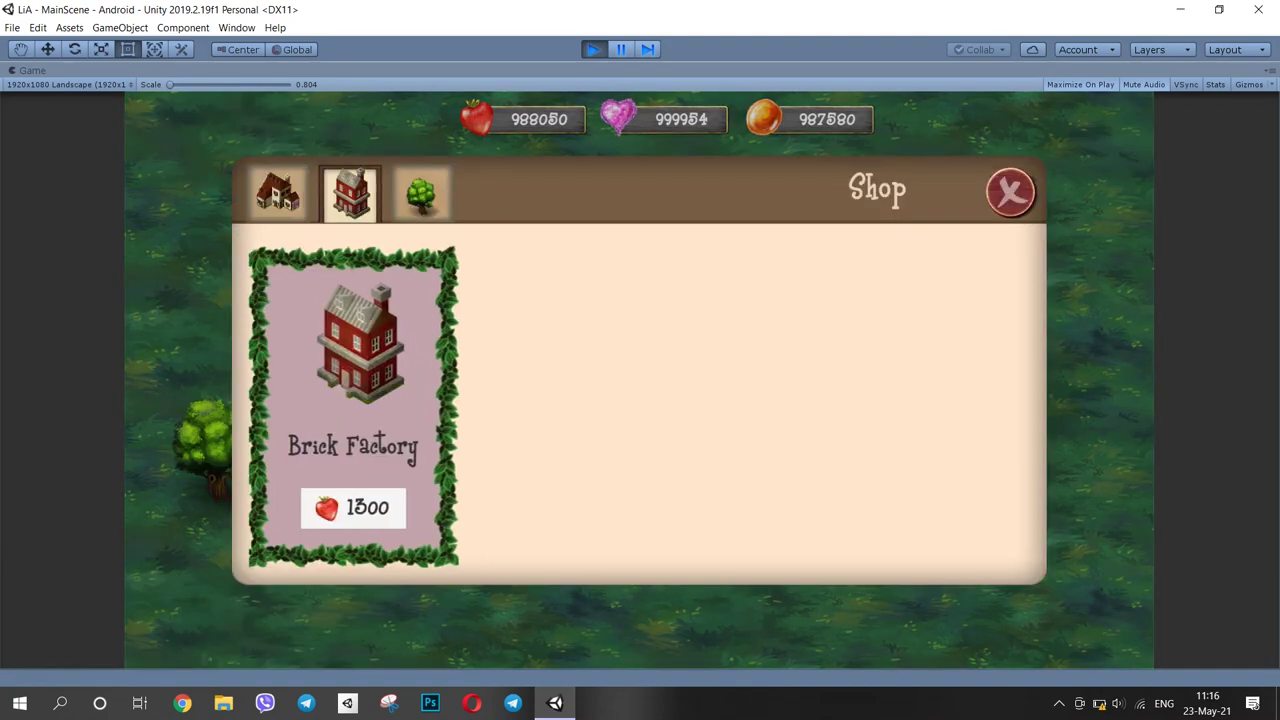
left_click(358, 508)
left_click_drag(645, 400, 437, 470)
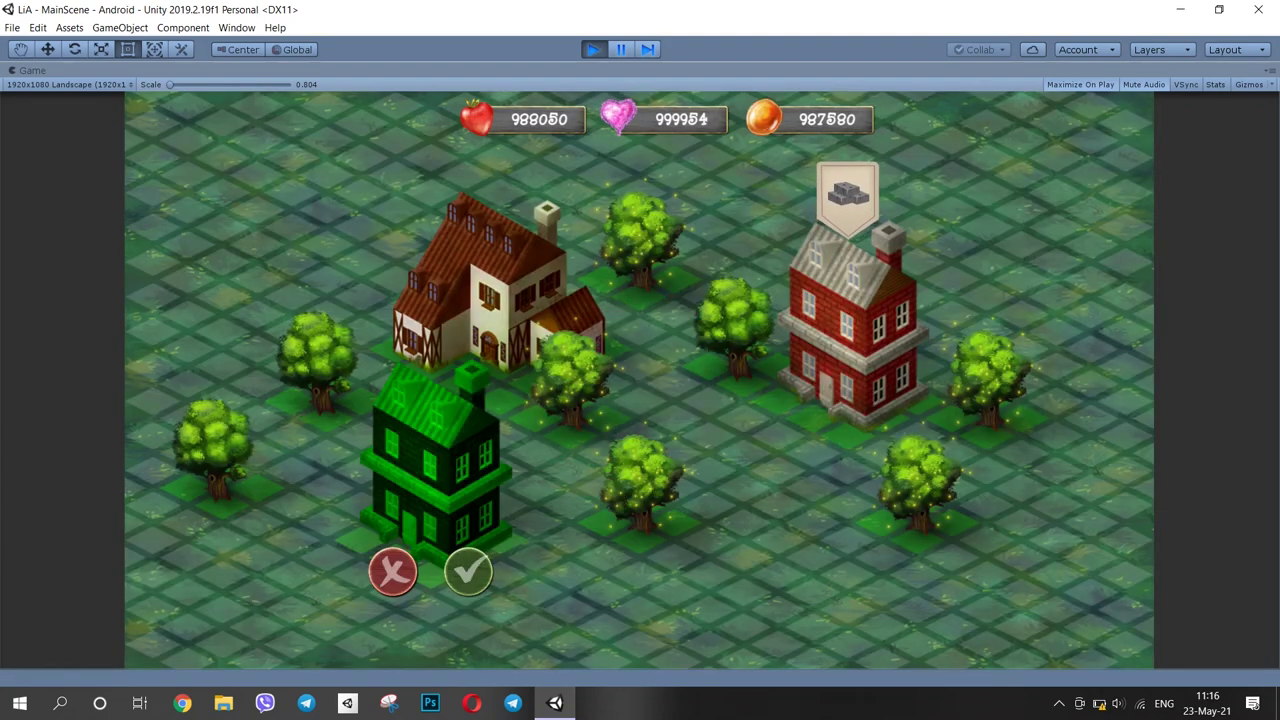
left_click(468, 572)
left_click(1010, 192)
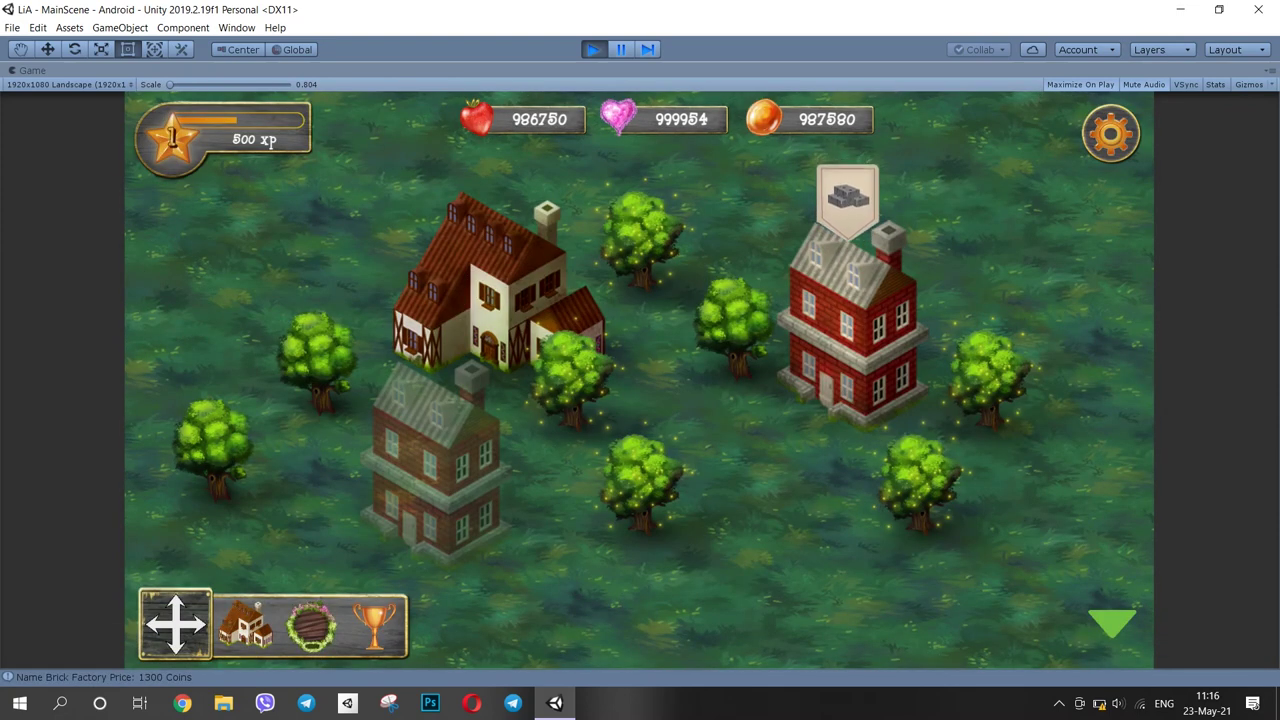
Speed up the construction of the new Brick Factory with pink hearts and finish the building
left_click(435, 465)
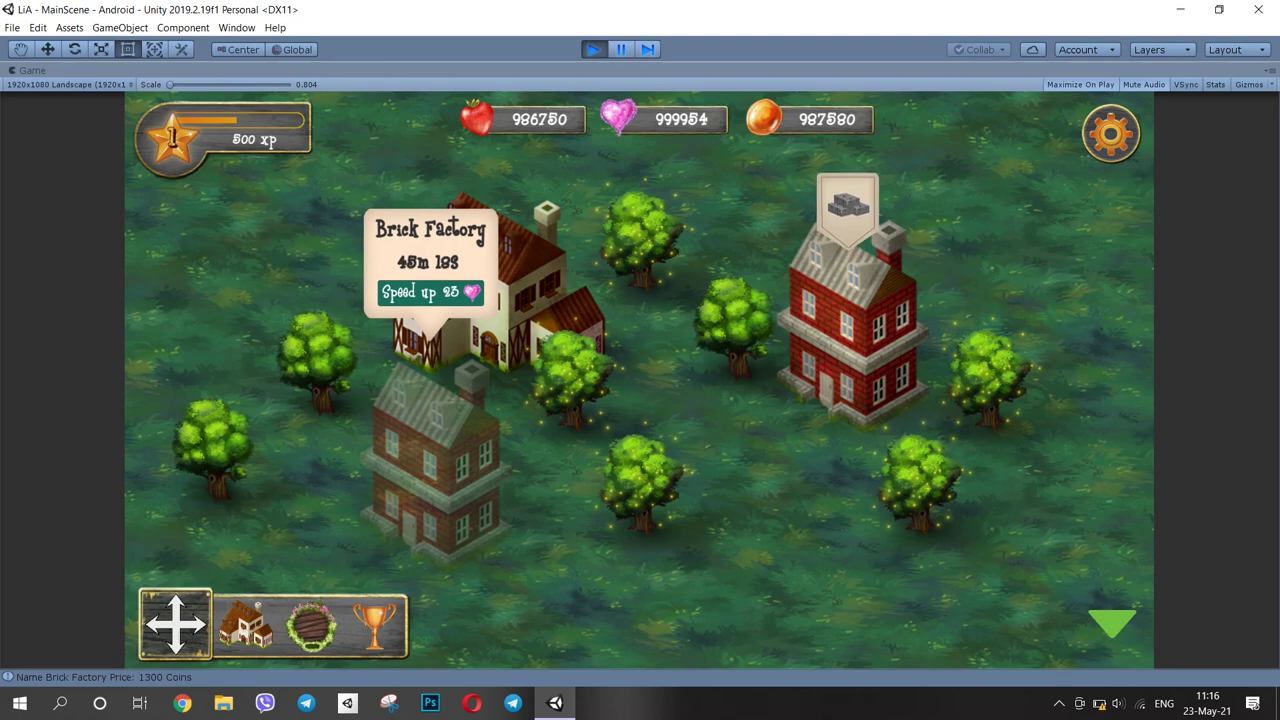
left_click(431, 293)
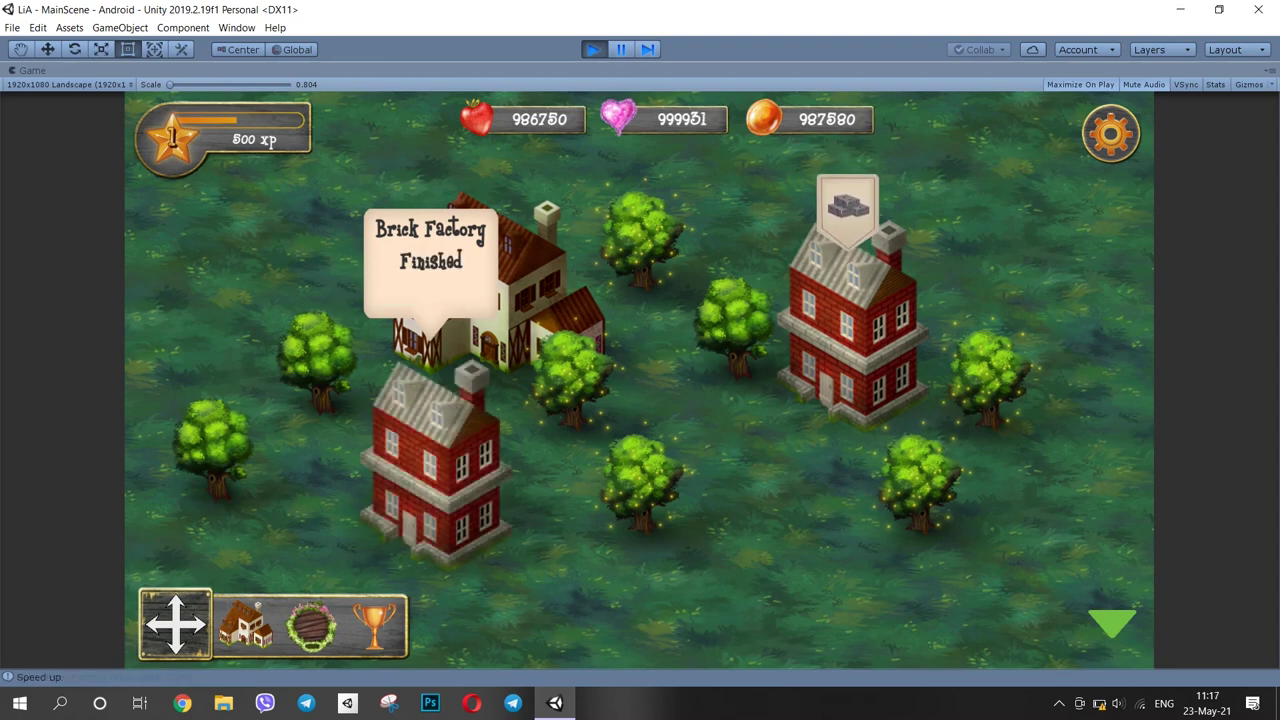
left_click(436, 470)
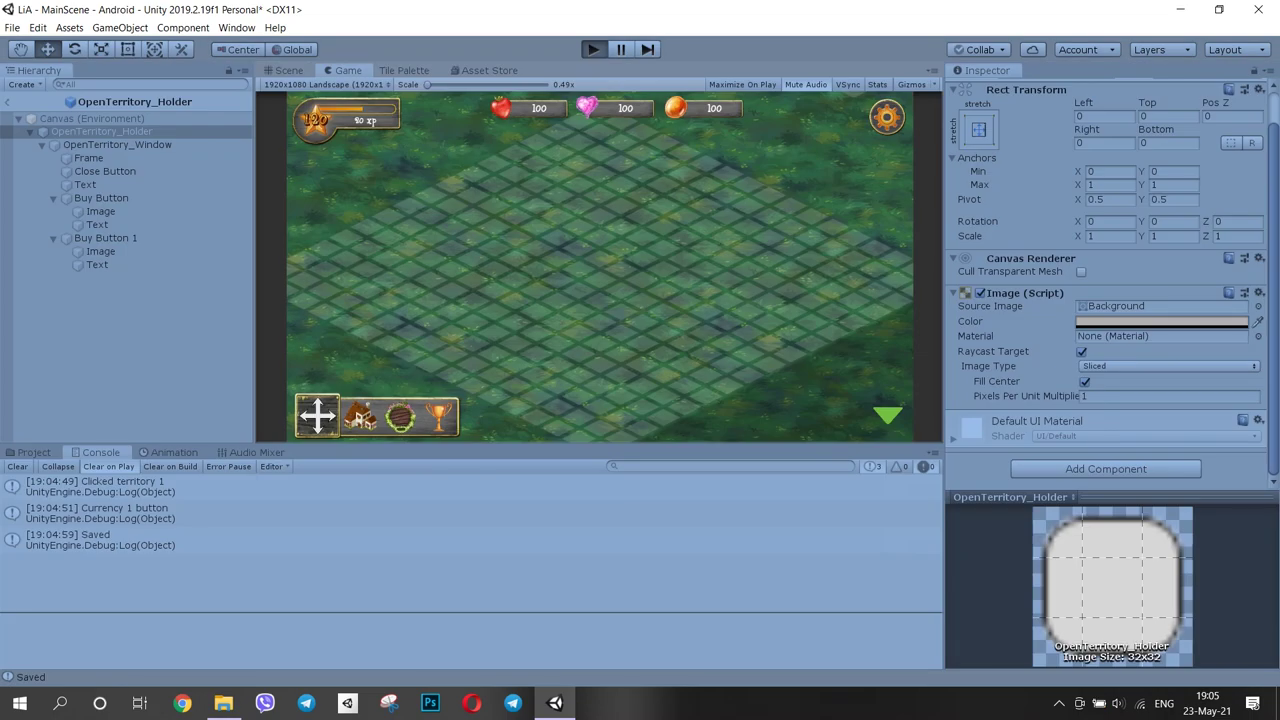
Run the game, open the locked territory with strawberries, and check its placement grid in edit mode
key("ctrl+p")
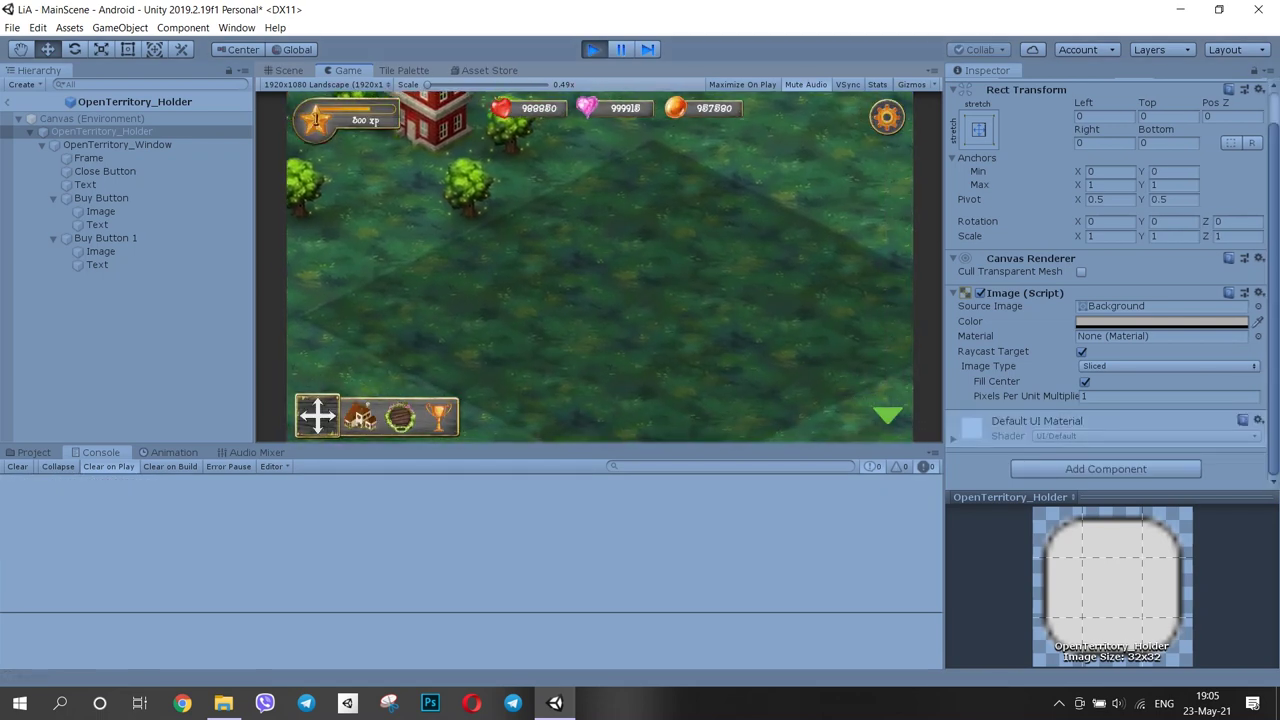
left_click(640, 290)
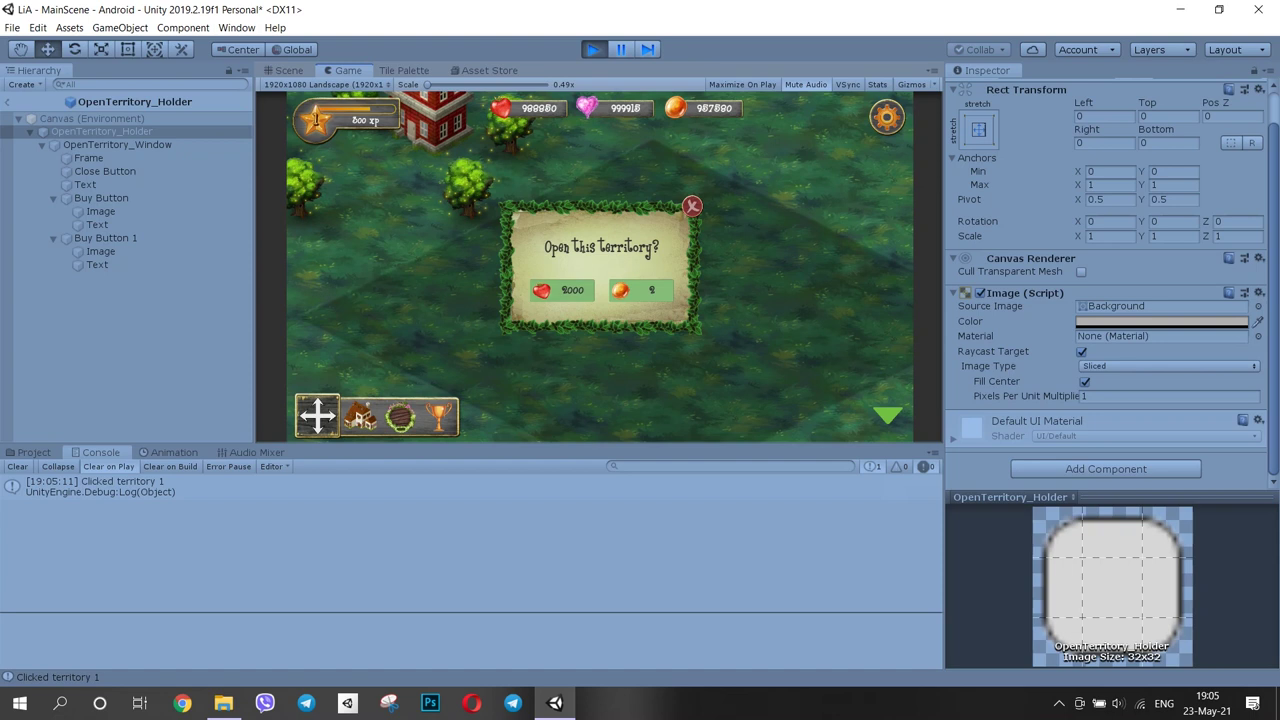
left_click(562, 290)
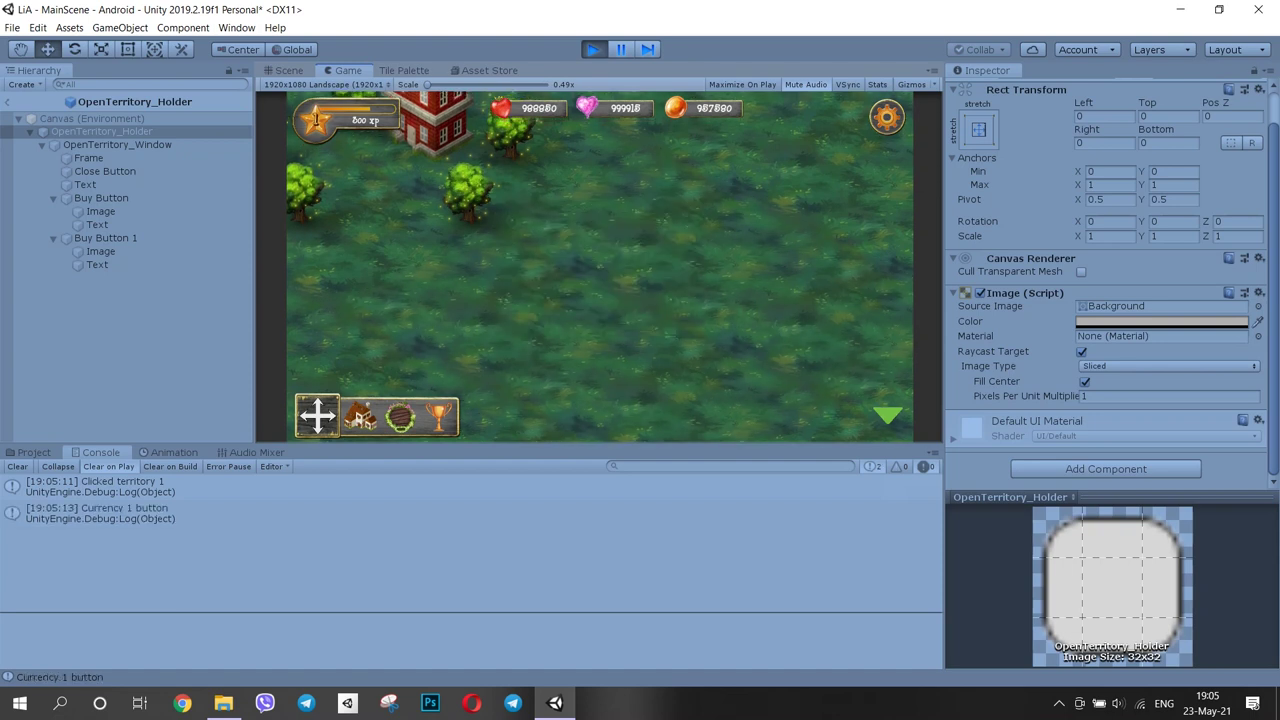
left_click(317, 414)
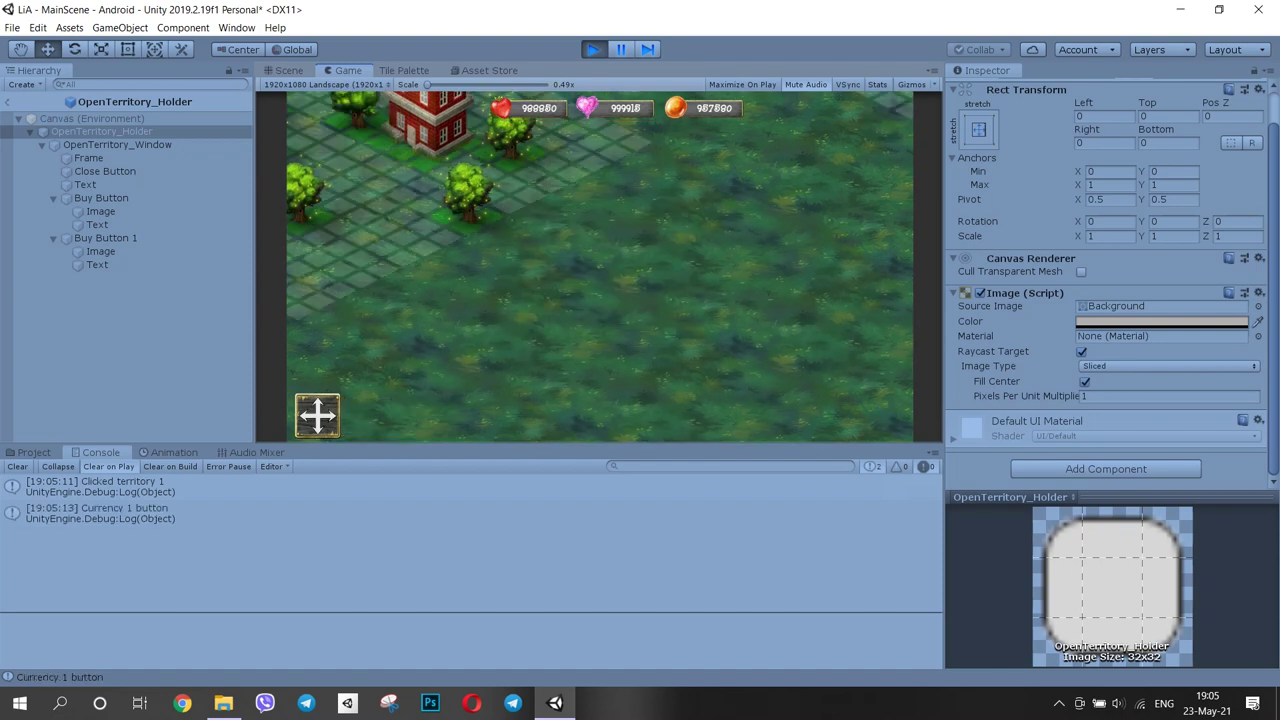
left_click_drag(620, 150, 568, 427)
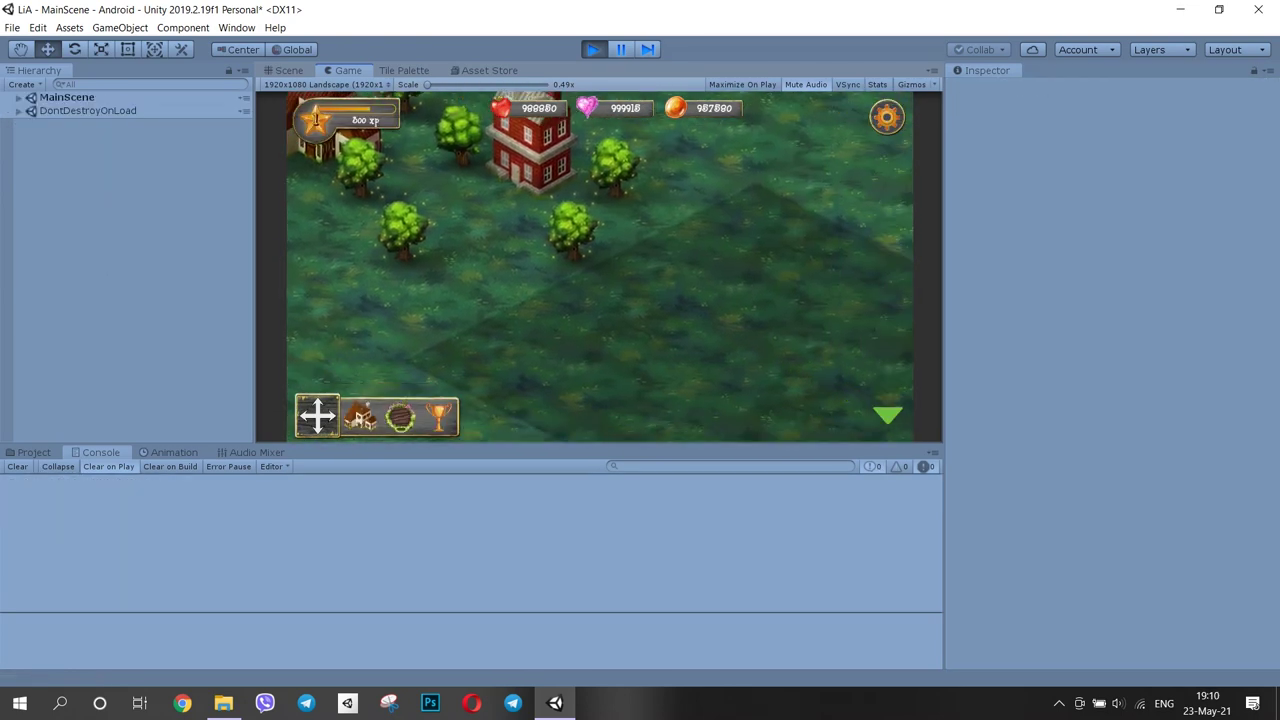
Open the territory below the factory with strawberries in the new run and inspect the enlarged building grid
left_click(630, 280)
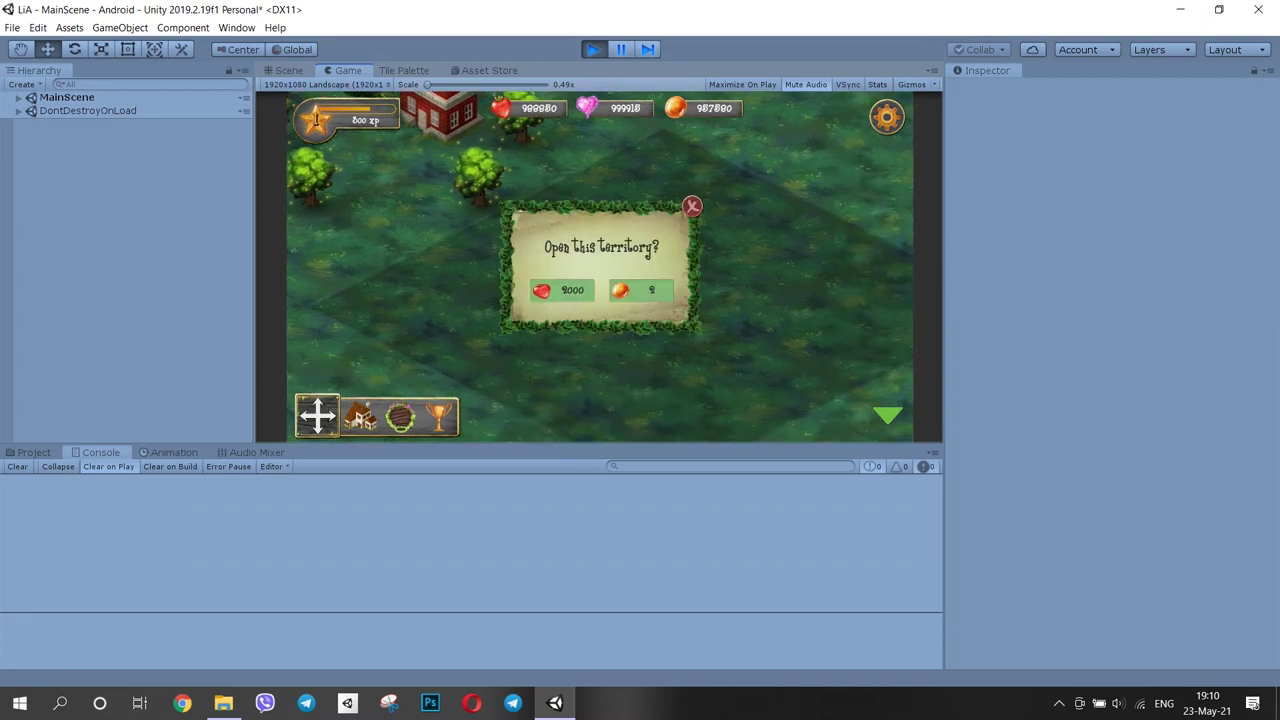
left_click(562, 290)
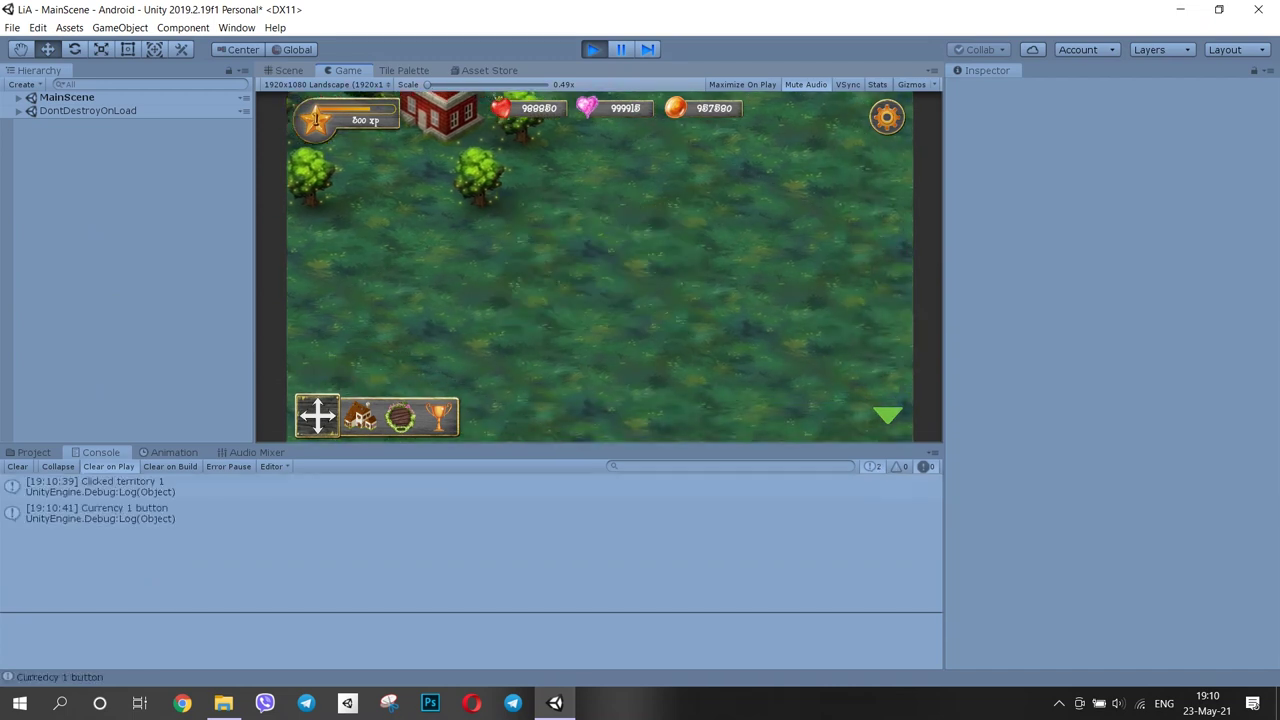
left_click(317, 415)
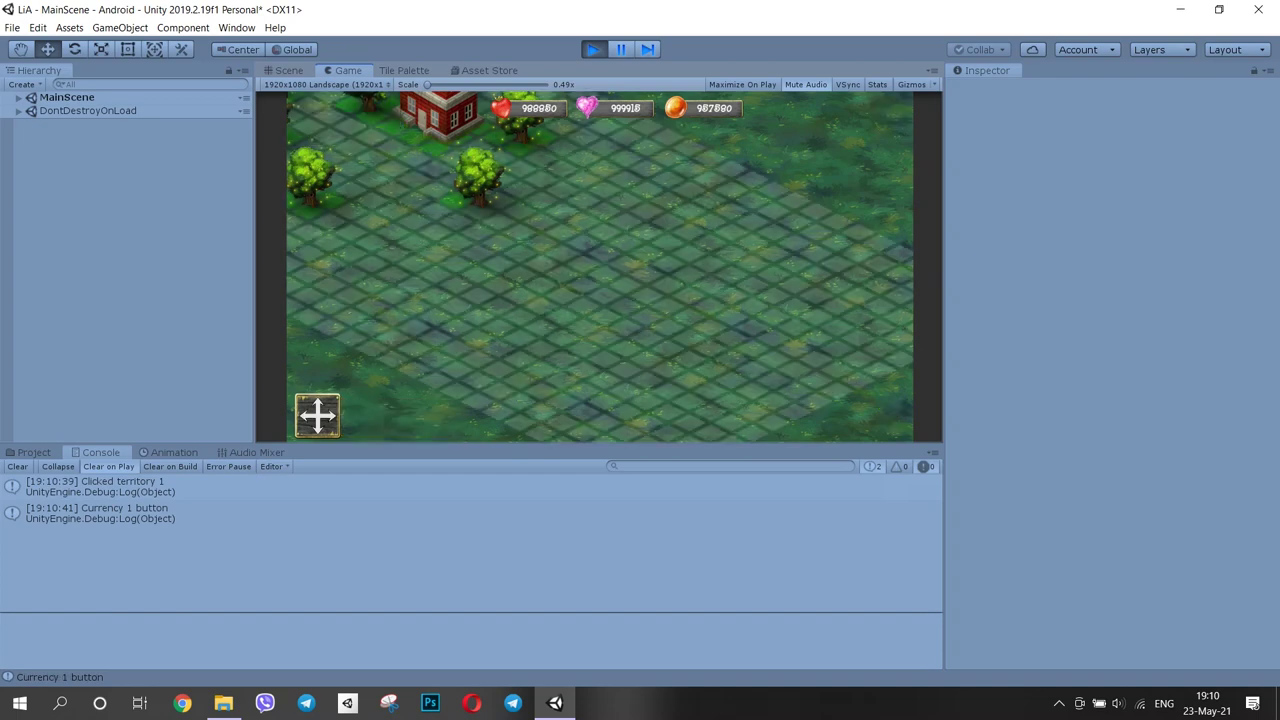
left_click_drag(600, 235, 815, 353)
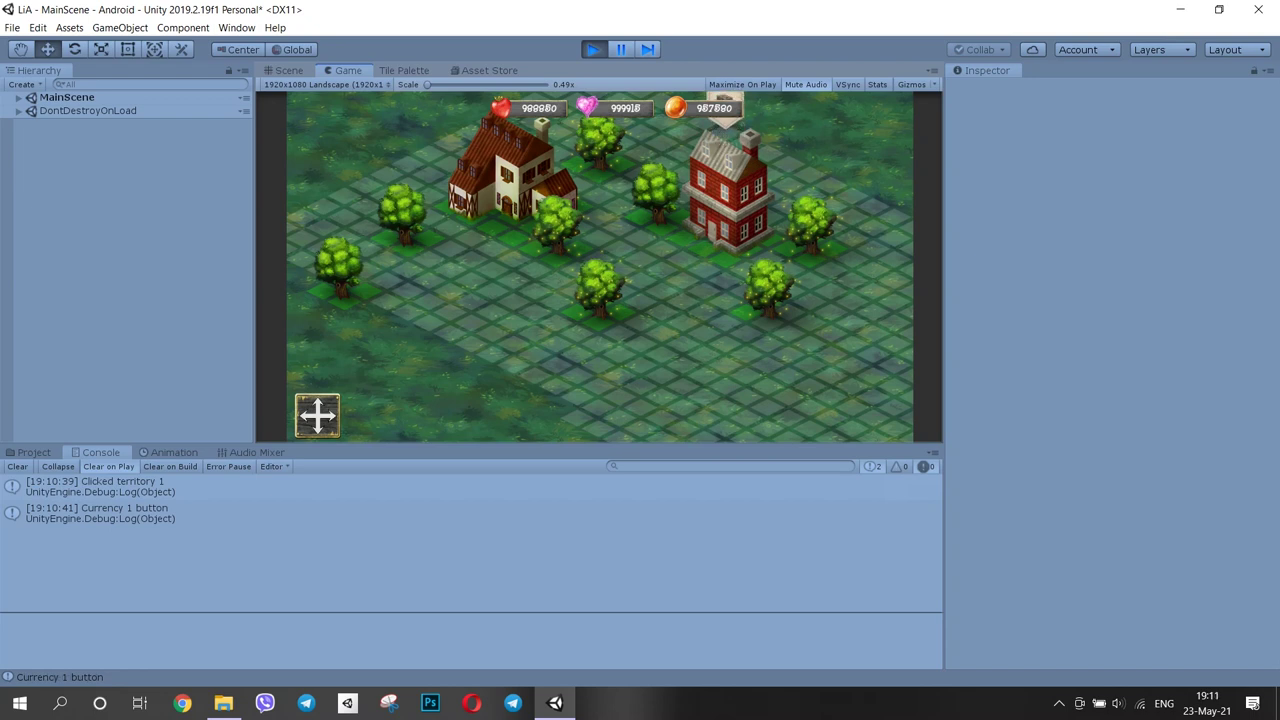
Move the leftmost tree slightly up and to the right on the grid and confirm its new place
left_click(317, 415)
left_click_drag(338, 319, 360, 268)
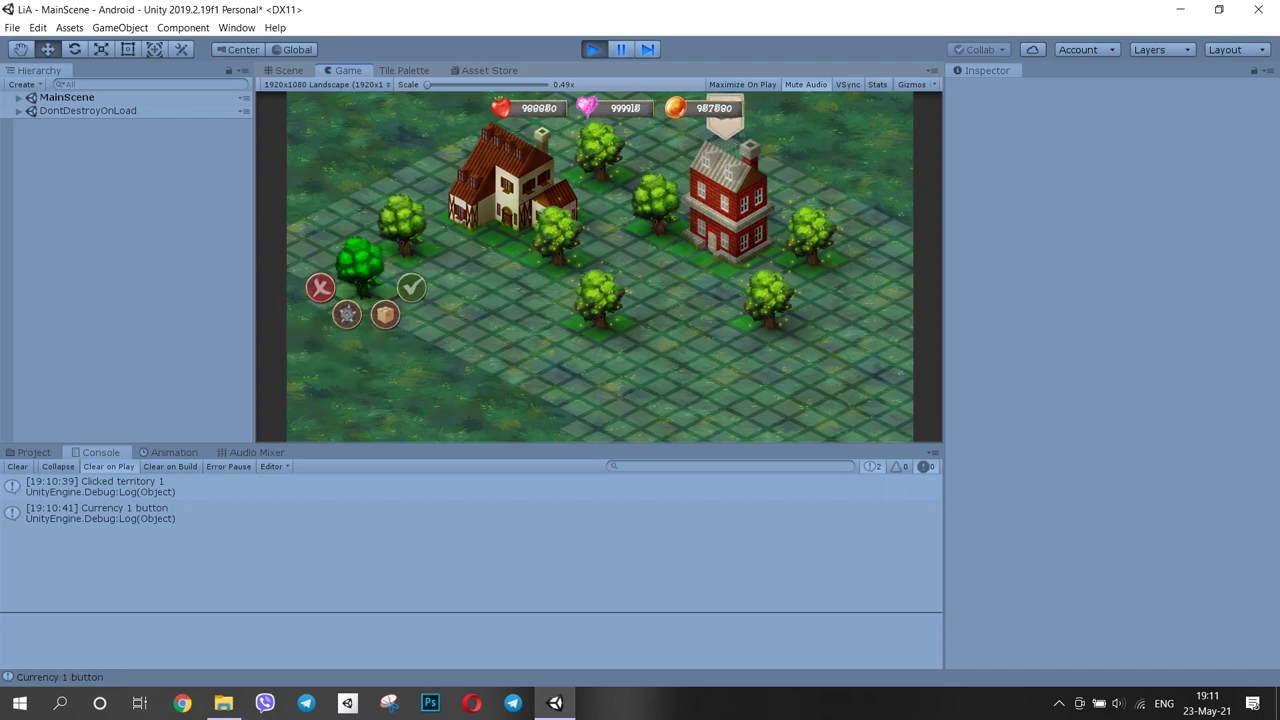
left_click(411, 289)
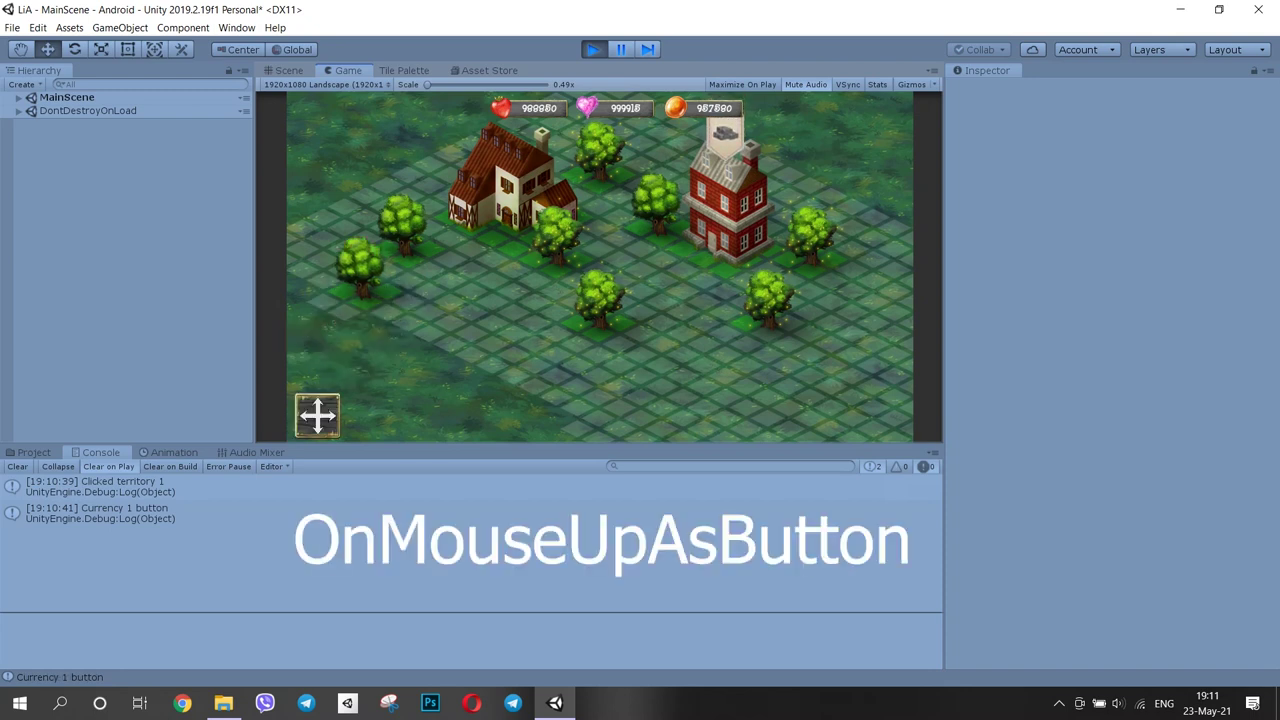
left_click_drag(768, 299, 768, 341)
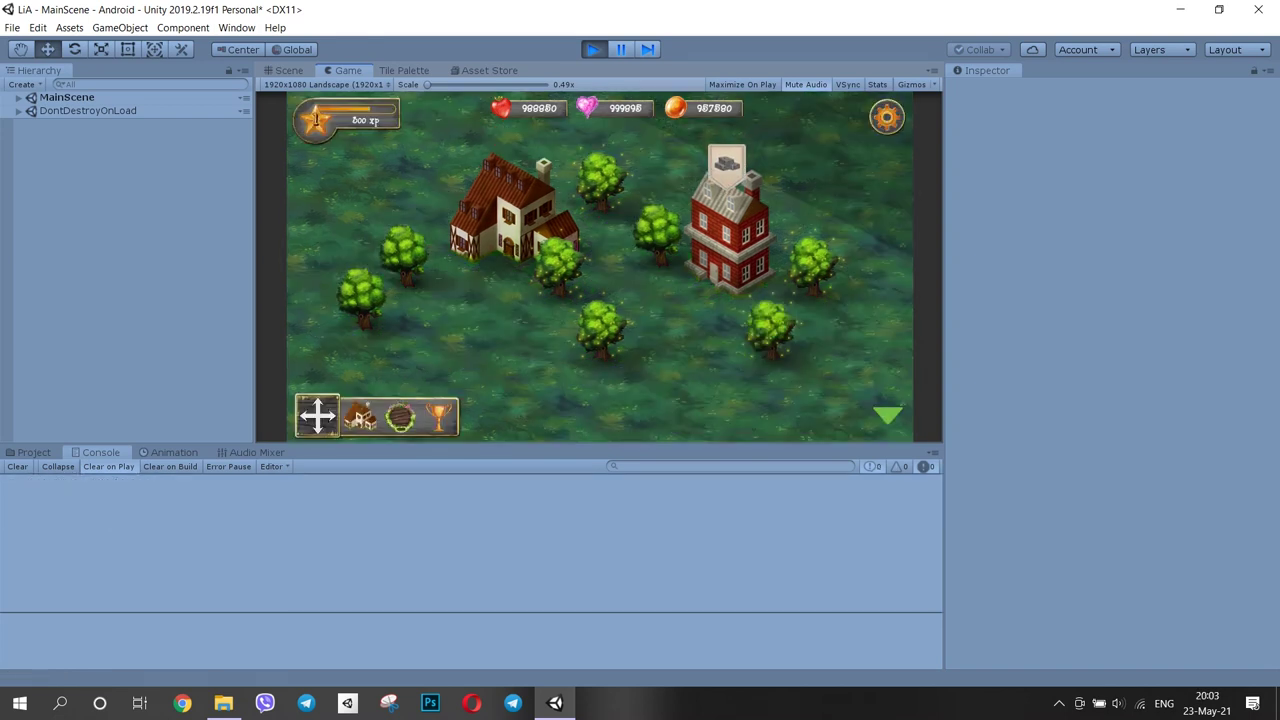
Open the locked territory beyond the factory's upper right for 20 pink hearts and check its placement grid in edit mode
left_click_drag(820, 200, 546, 338)
left_click(620, 256)
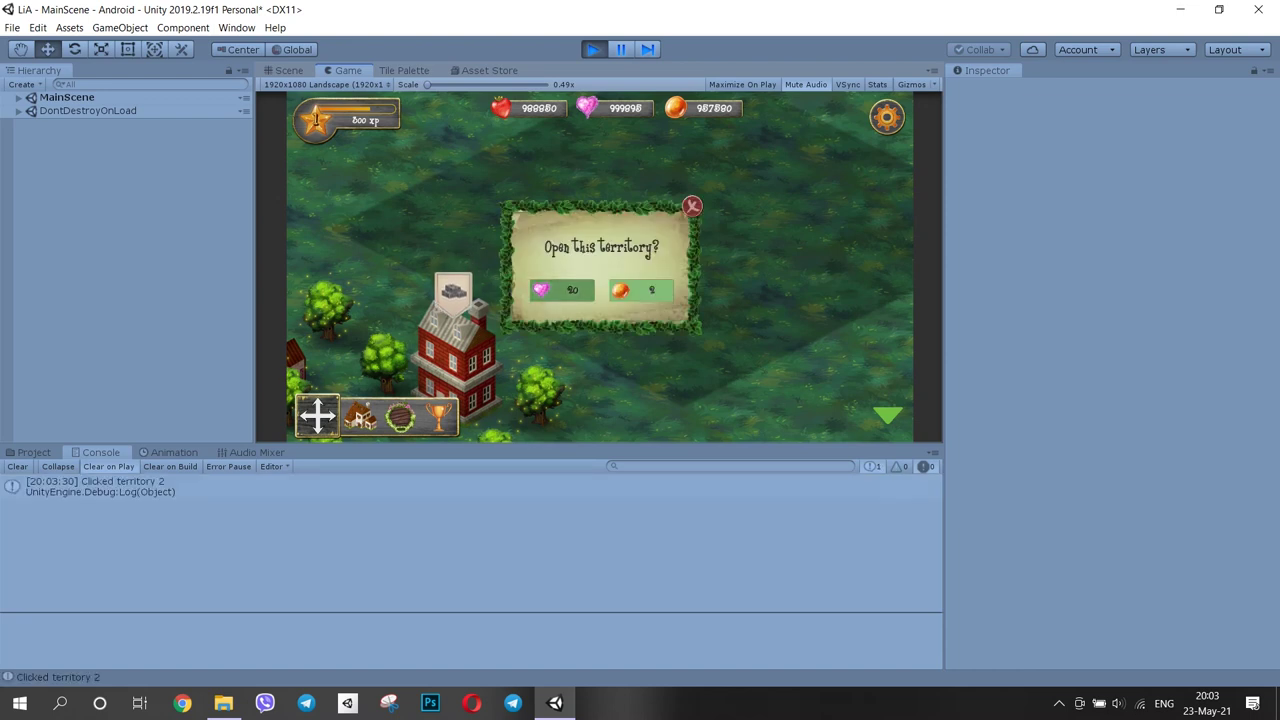
left_click(562, 290)
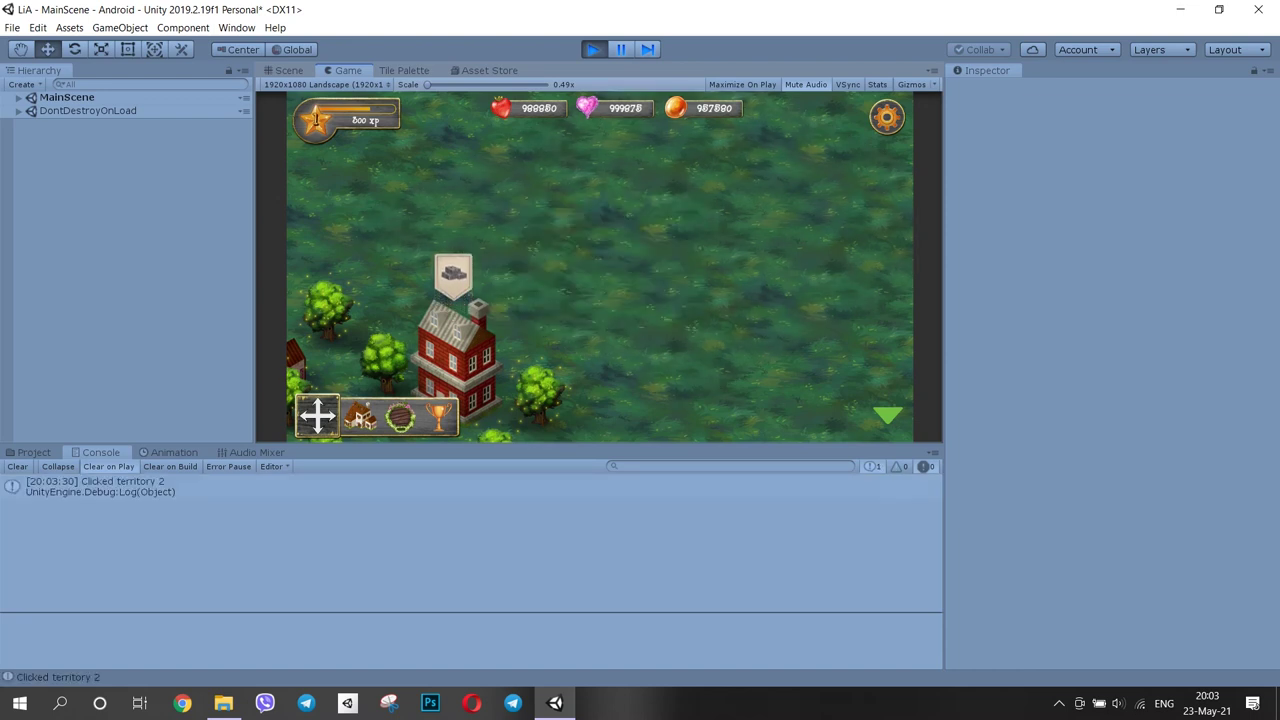
left_click(318, 416)
left_click_drag(600, 330, 704, 328)
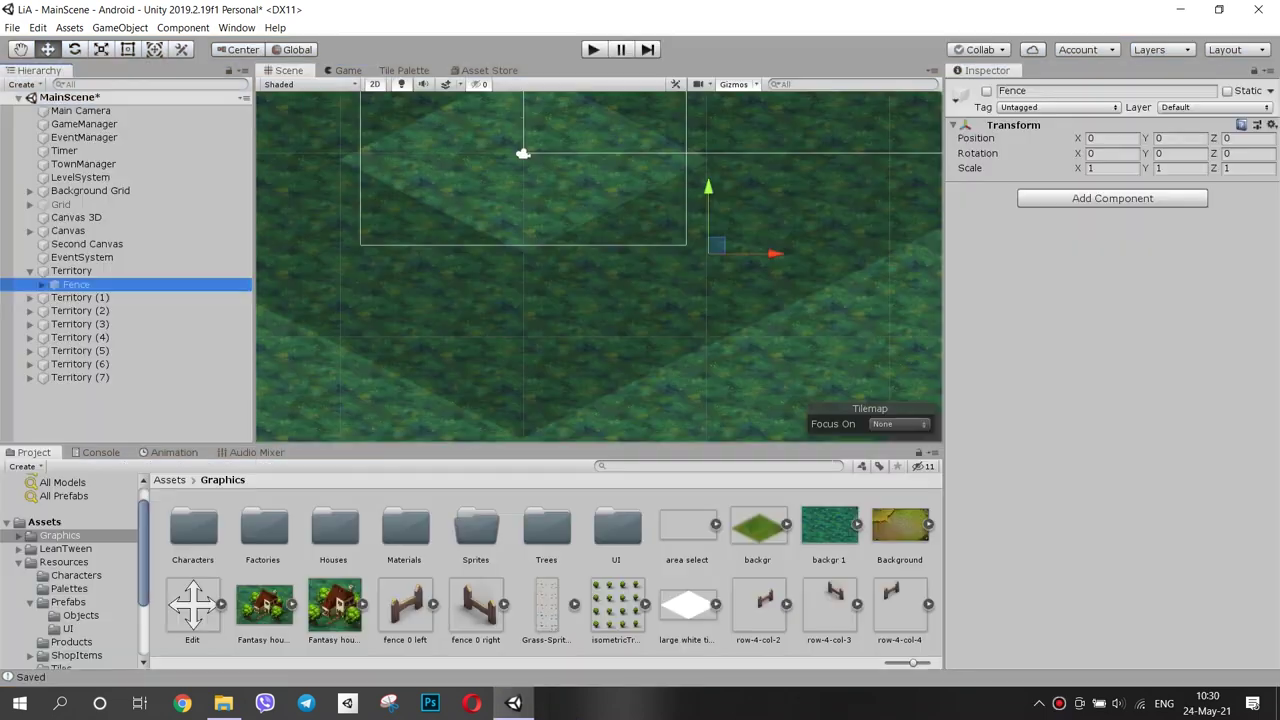
Preview the Fence under Territory and the dashed area select outline under Territory (1), hiding each object again
left_click(987, 91)
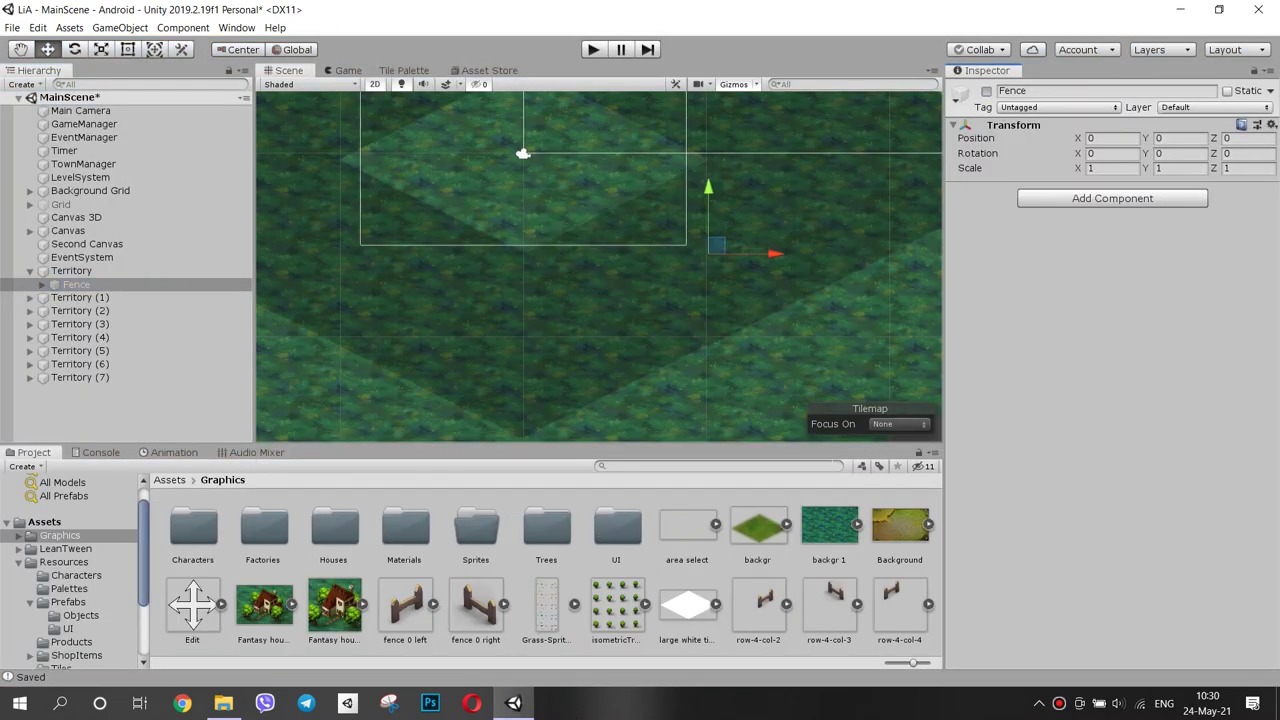
left_click(987, 91)
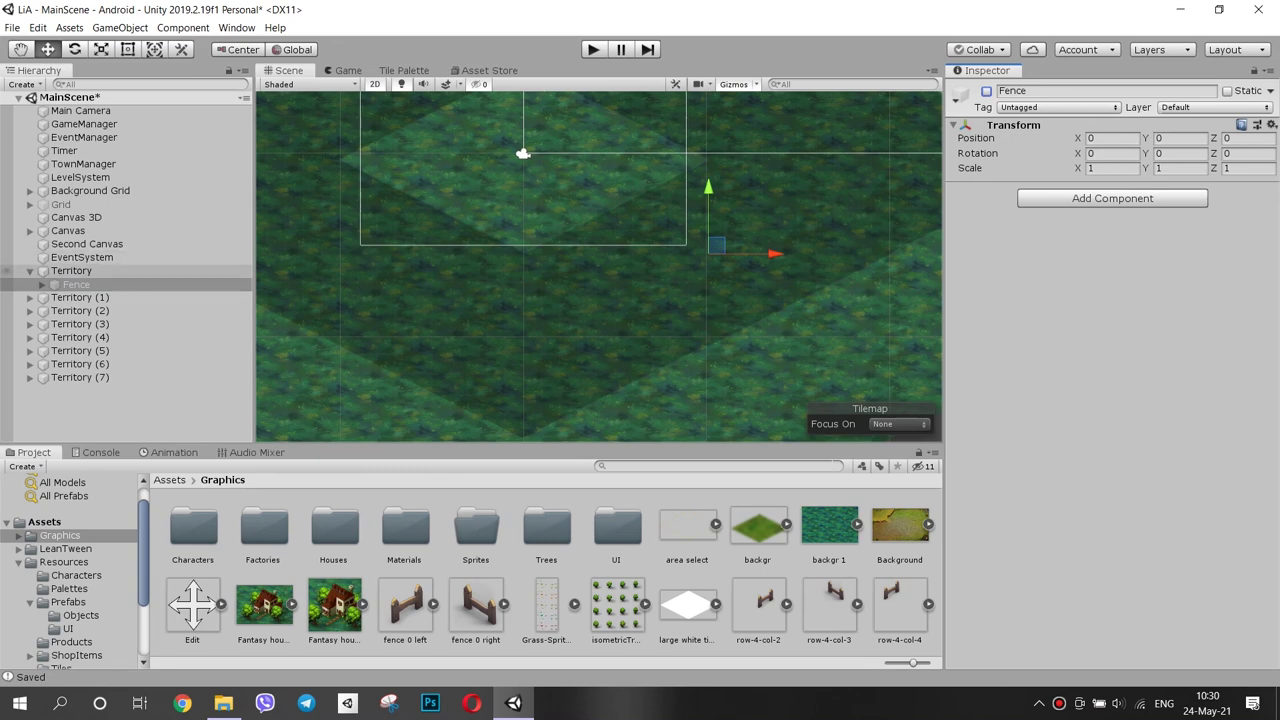
left_click(30, 298)
left_click(88, 311)
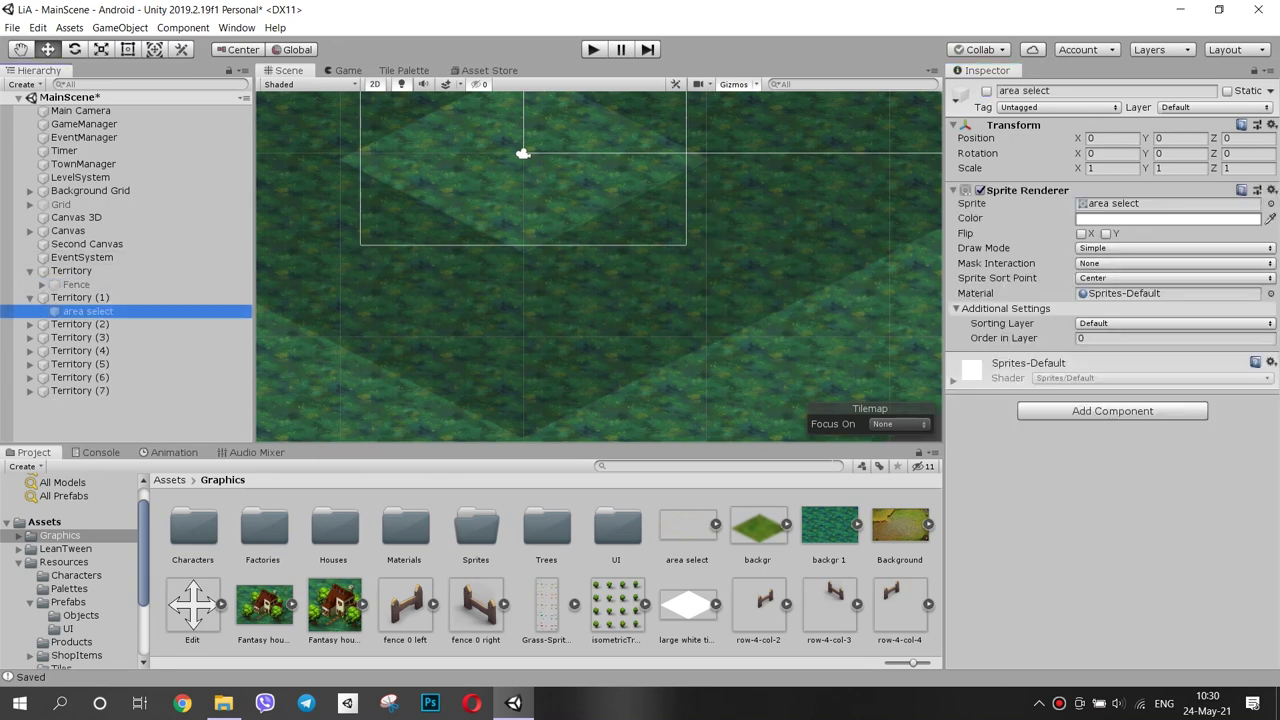
left_click(986, 91)
left_click_drag(522, 153, 494, 317)
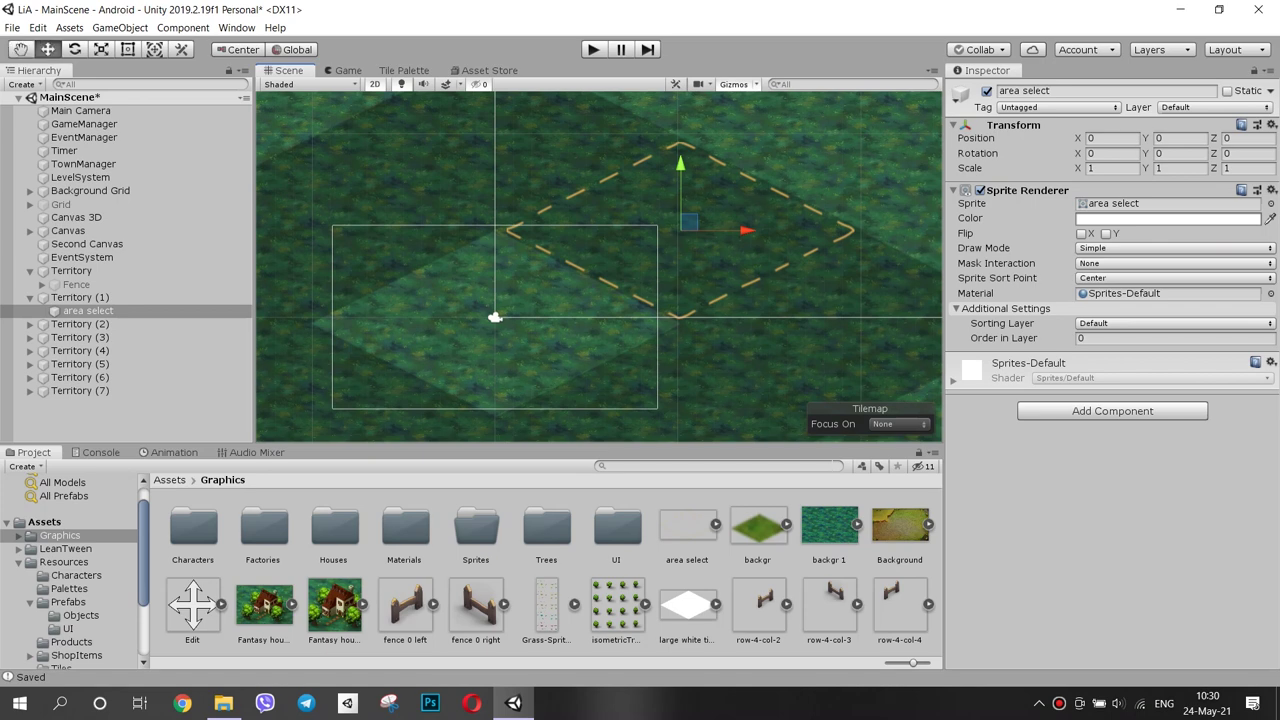
left_click(986, 91)
Run the game, open the locked territory below the starting area for 2 orange gems, and check its grid in edit mode
key("ctrl+p")
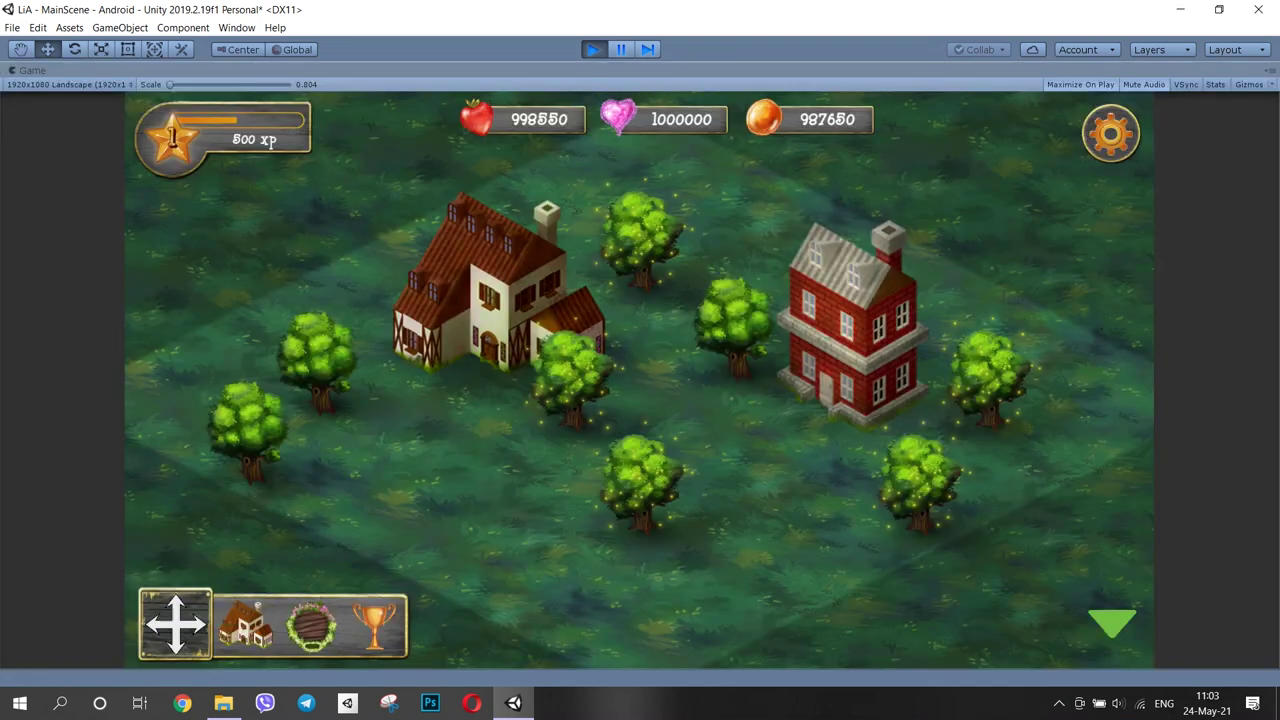
left_click(215, 550)
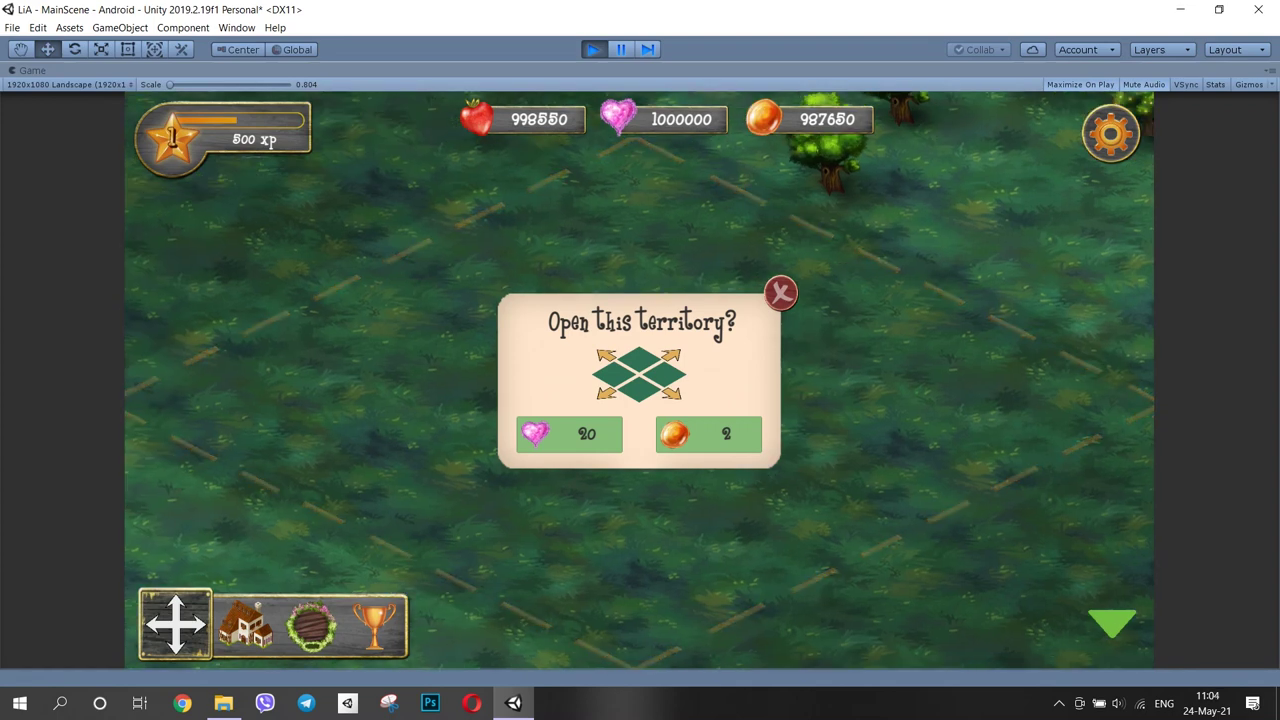
left_click(709, 434)
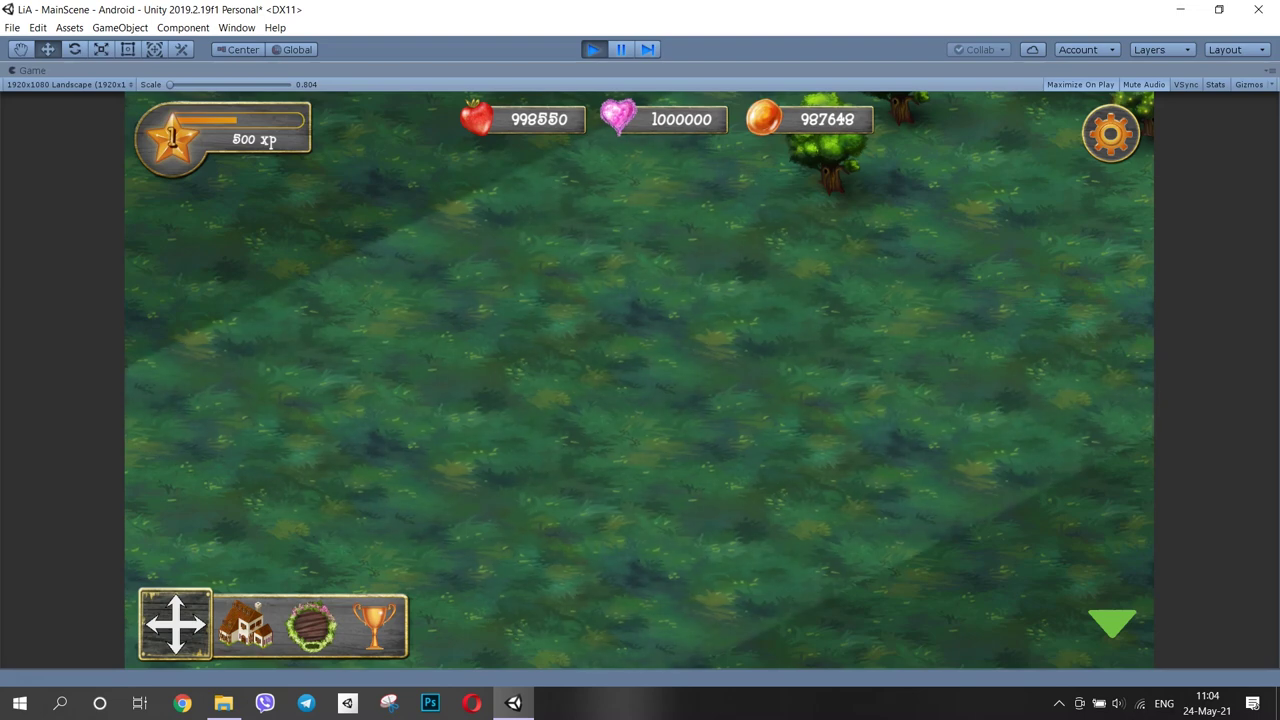
left_click(176, 624)
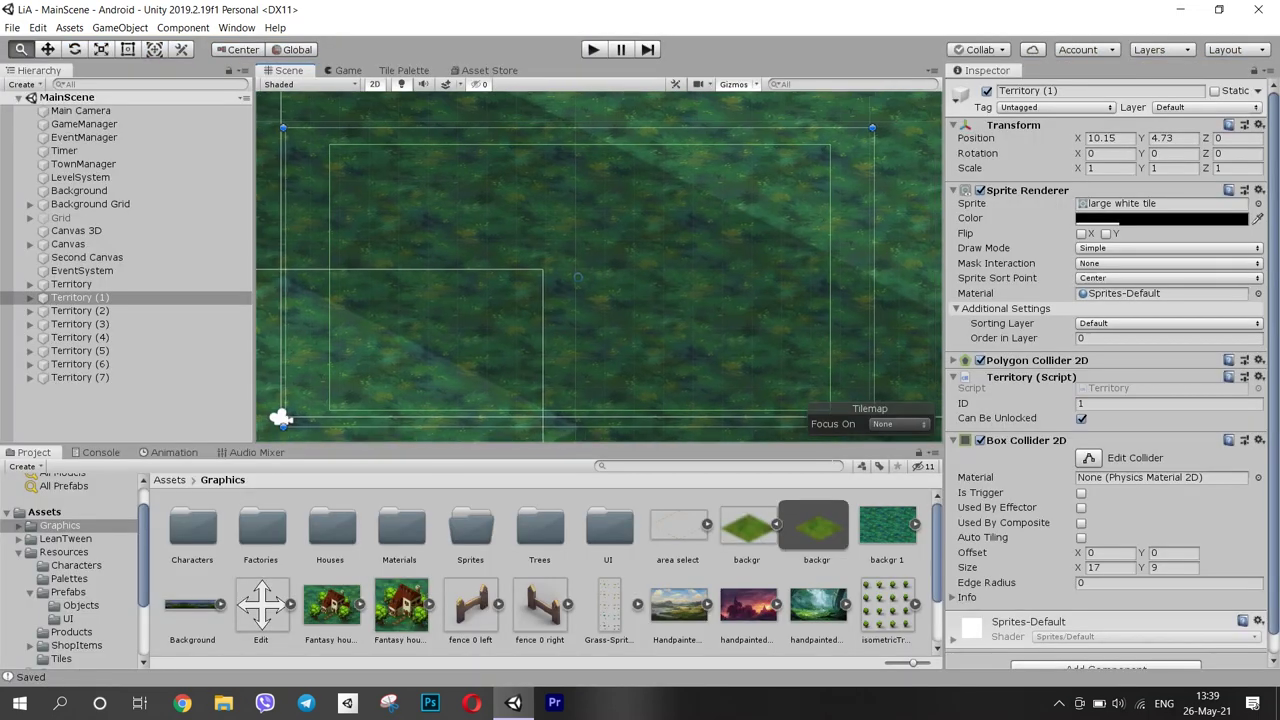
Inspect the Polygon Collider 2D outline of Territory (1) and test selecting the locked territory in the running game
middle_click_drag(302, 420, 299, 408)
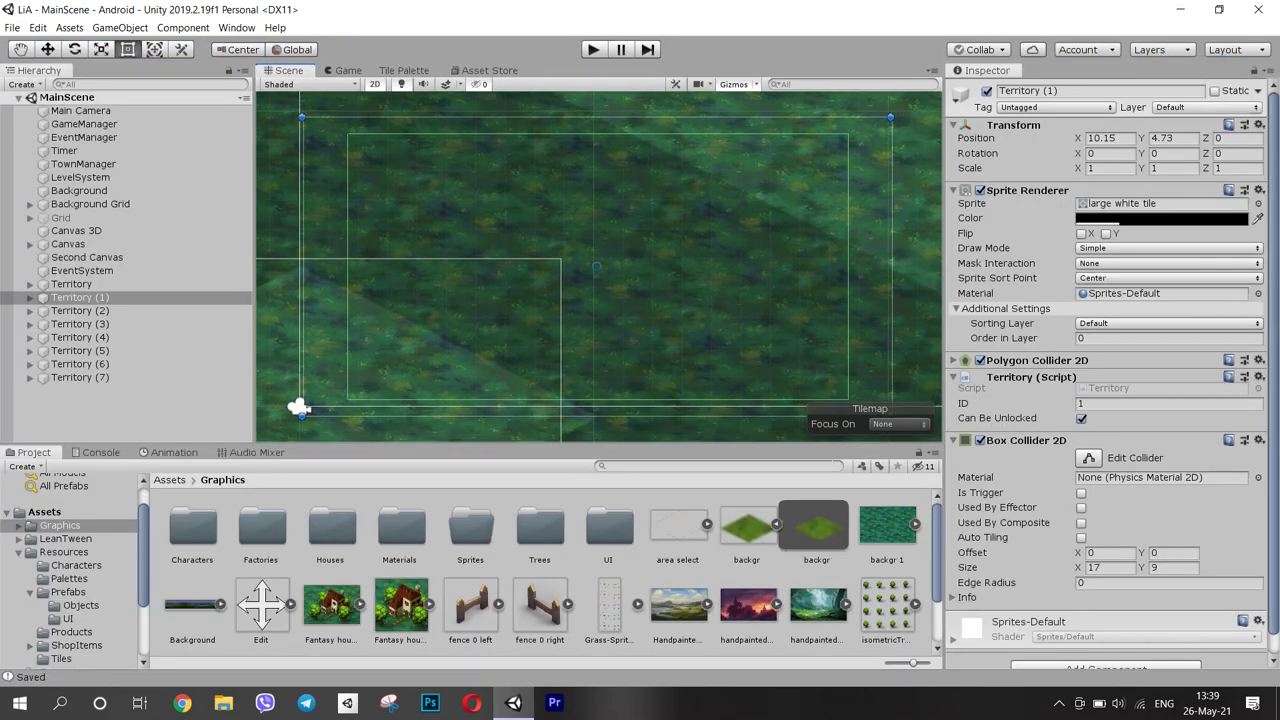
left_click(954, 360)
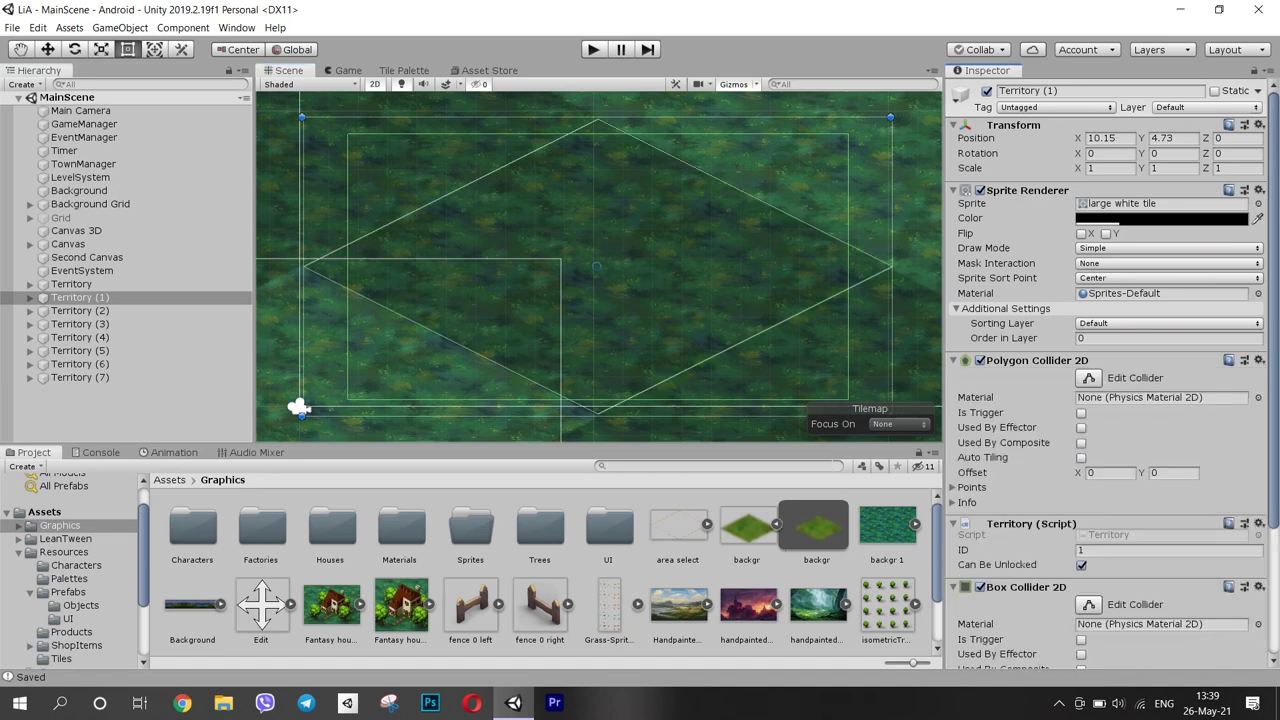
left_click(954, 360)
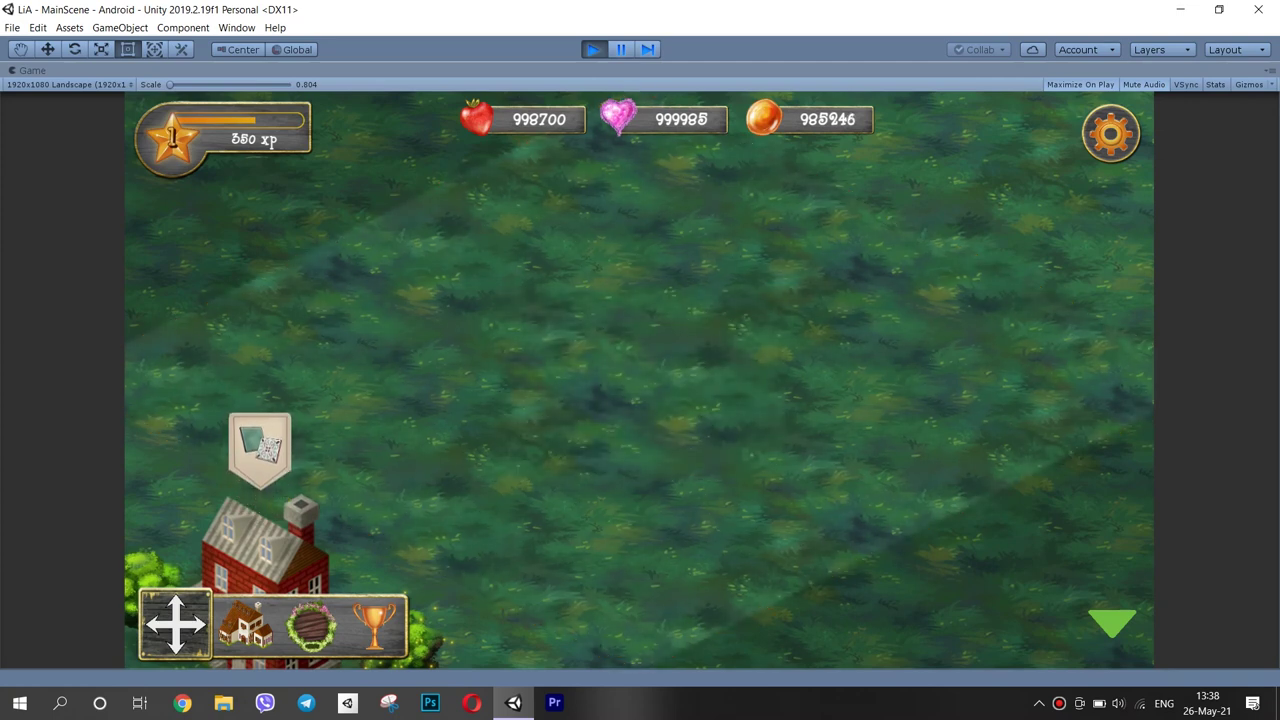
left_click_drag(520, 330, 824, 477)
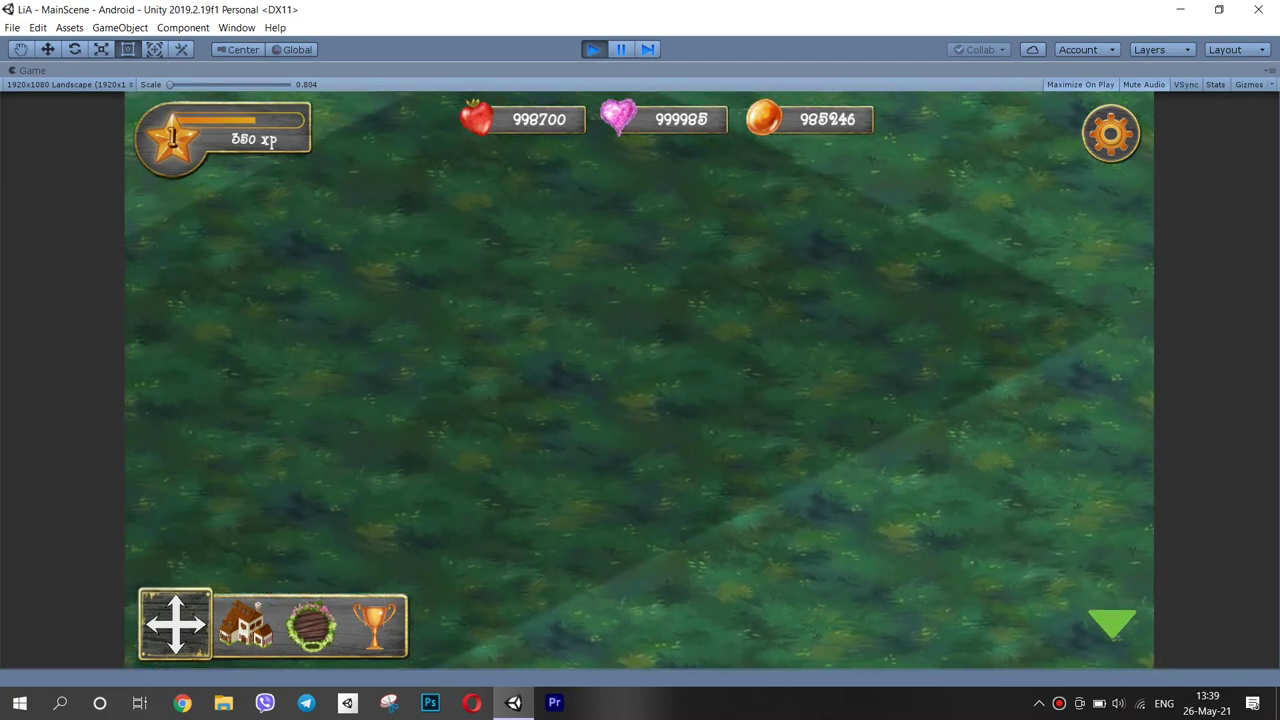
left_click(640, 380)
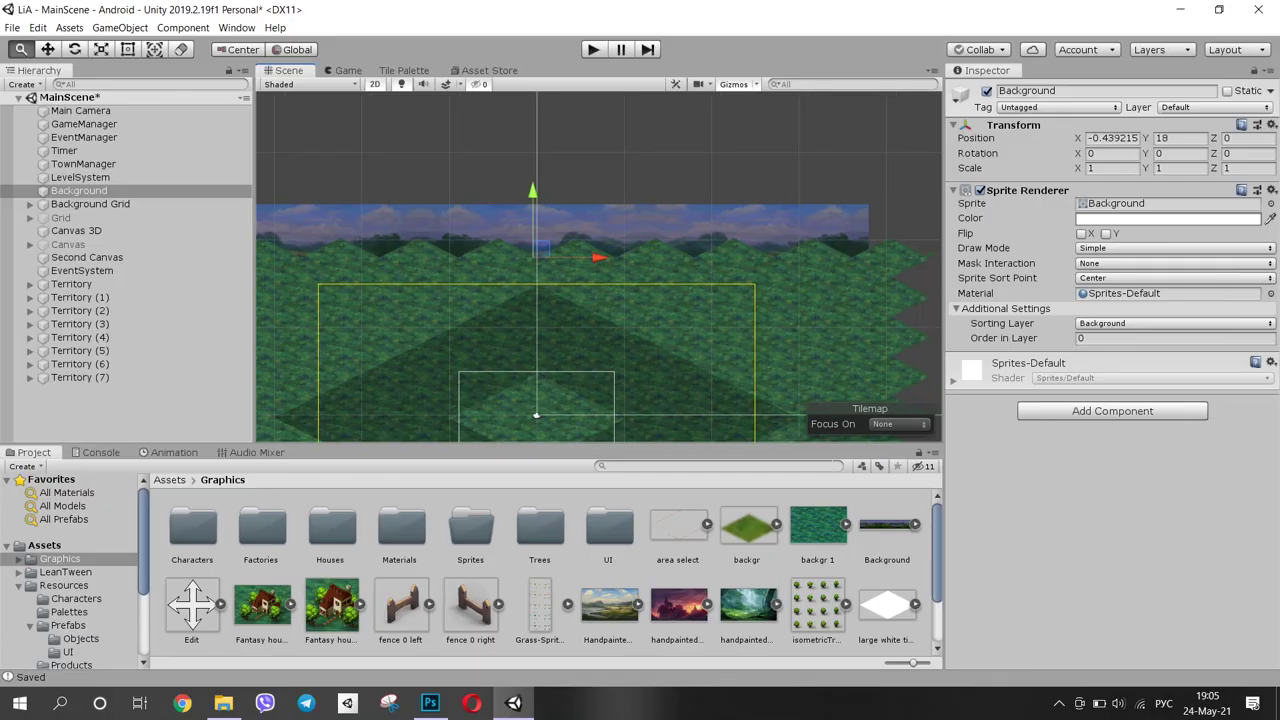
Run the game and look at the painted background beyond the upper edge of the territories
key("ctrl+p")
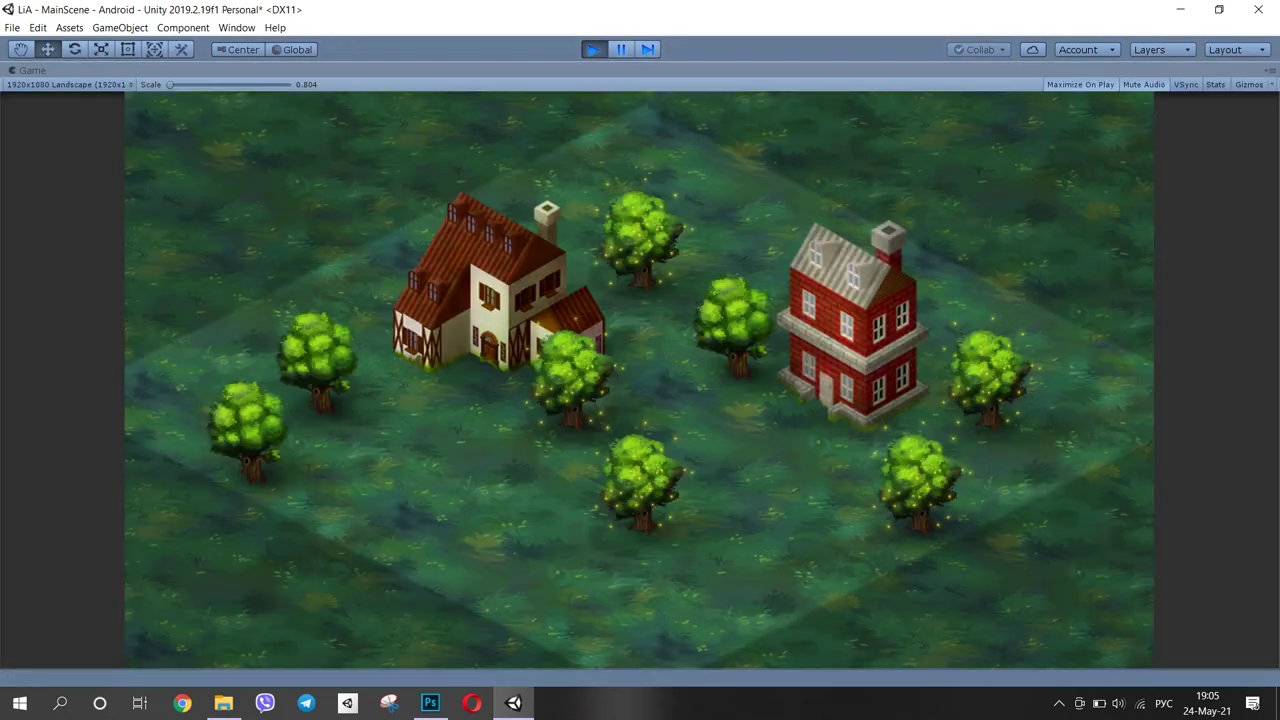
left_click_drag(640, 240, 663, 529)
left_click_drag(620, 200, 742, 576)
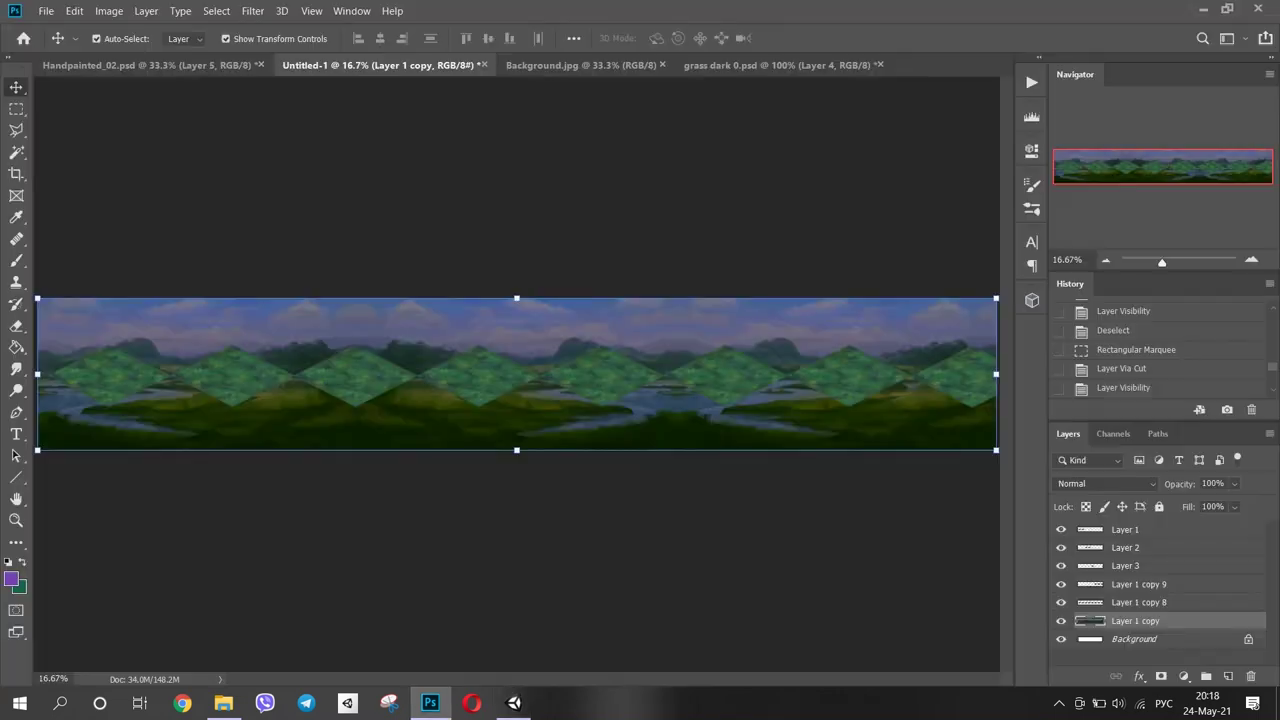
In Photoshop, compare the background image with Layer 1 copy 8 hidden and shown
left_click(1061, 602)
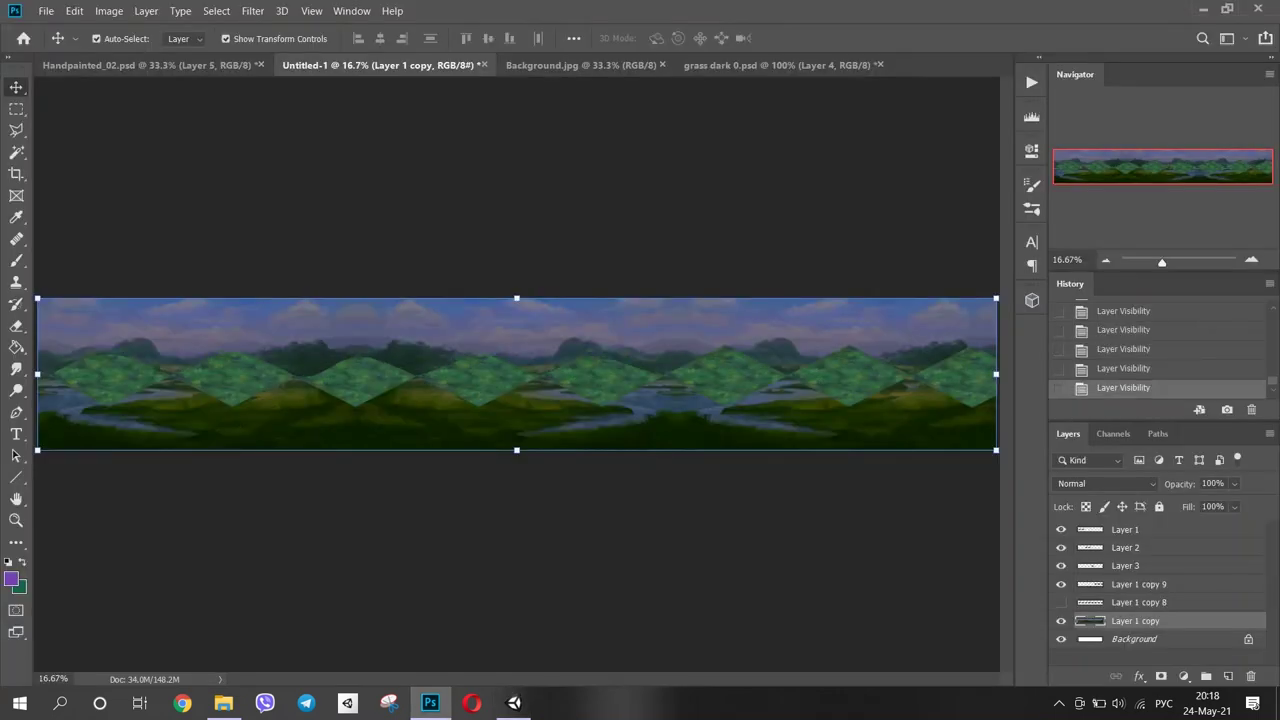
left_click(1061, 602)
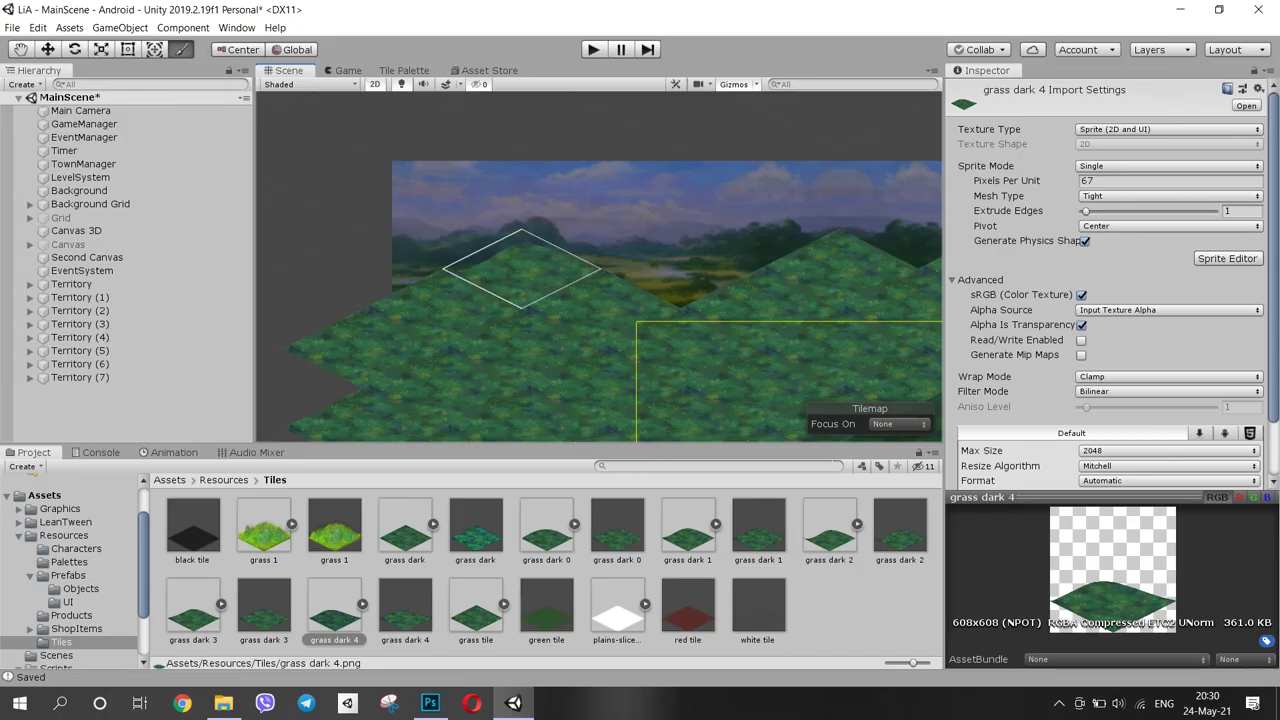
Paint rounded dark grass tiles from the Nature Palette along the upper edge of the Background tilemap
left_click(404, 70)
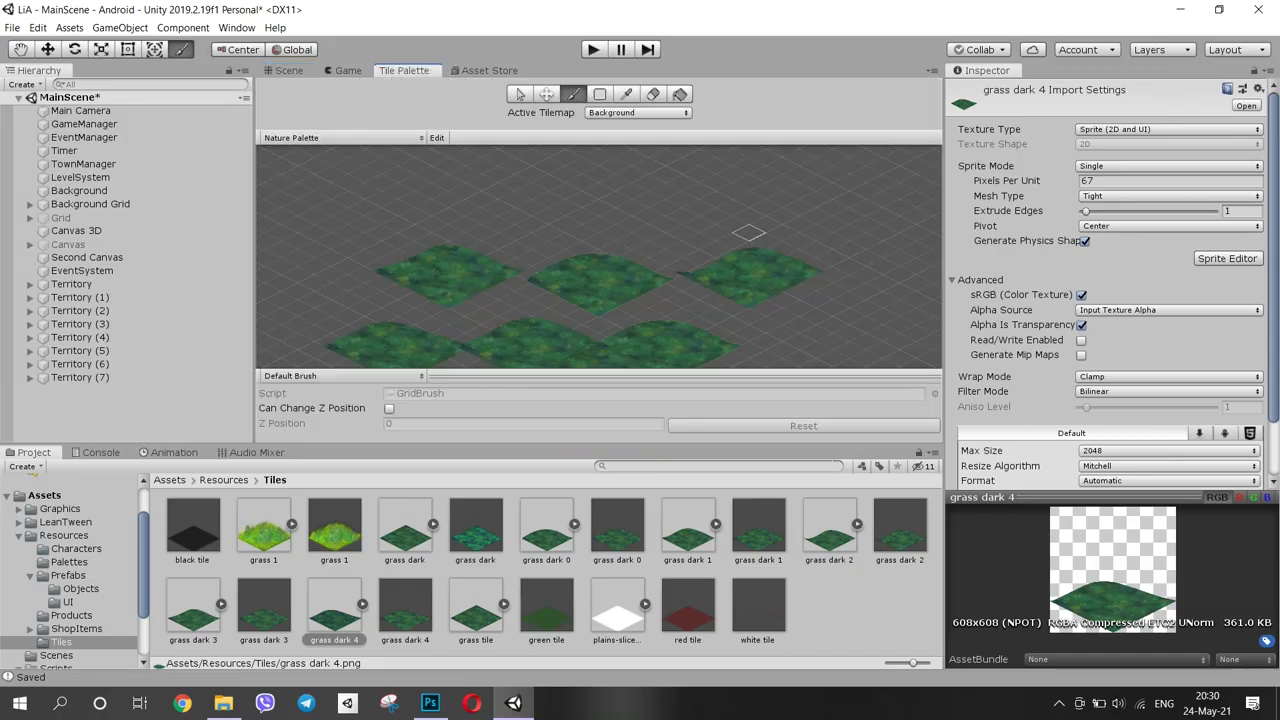
left_click(289, 70)
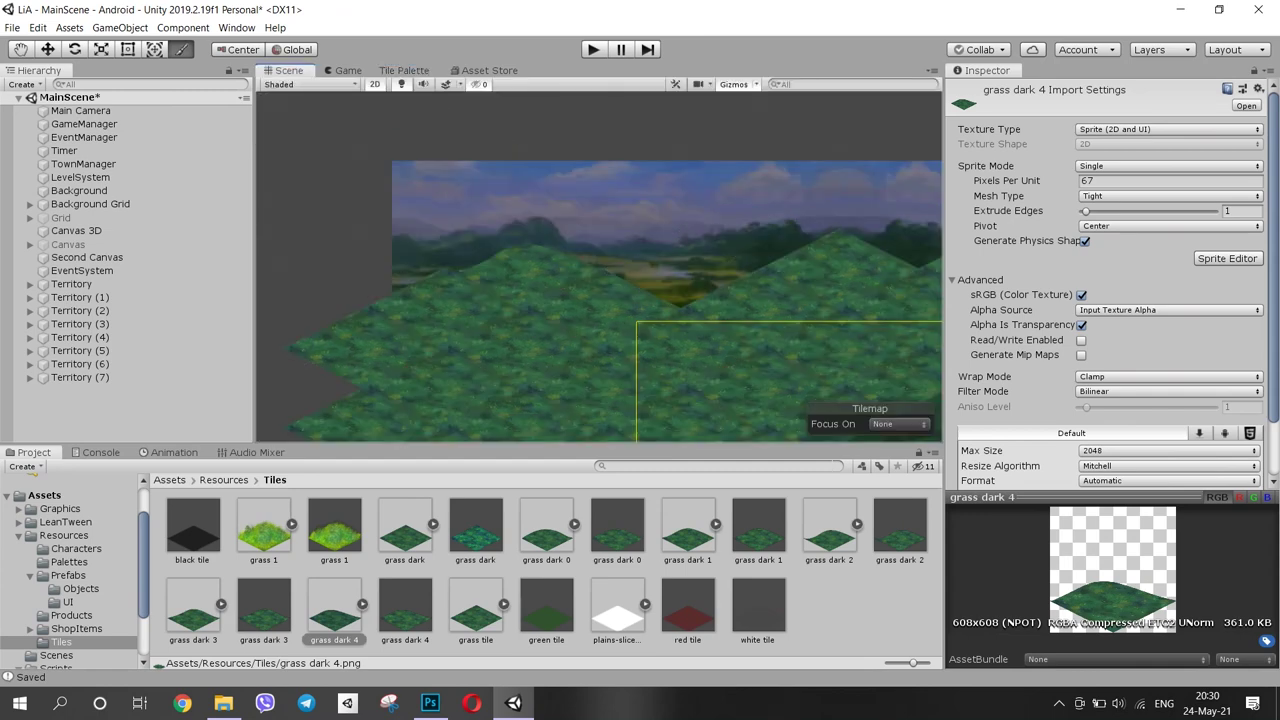
left_click(680, 269)
left_click(404, 70)
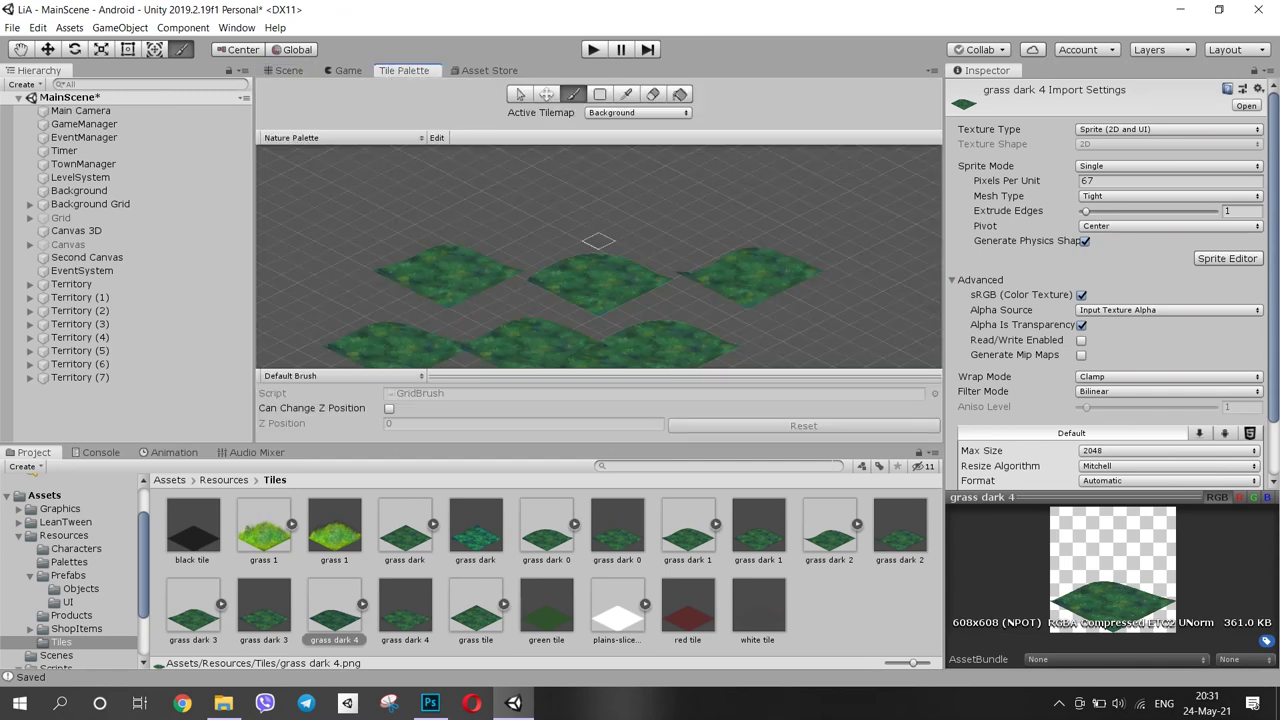
left_click(289, 70)
middle_click_drag(760, 308, 466, 313)
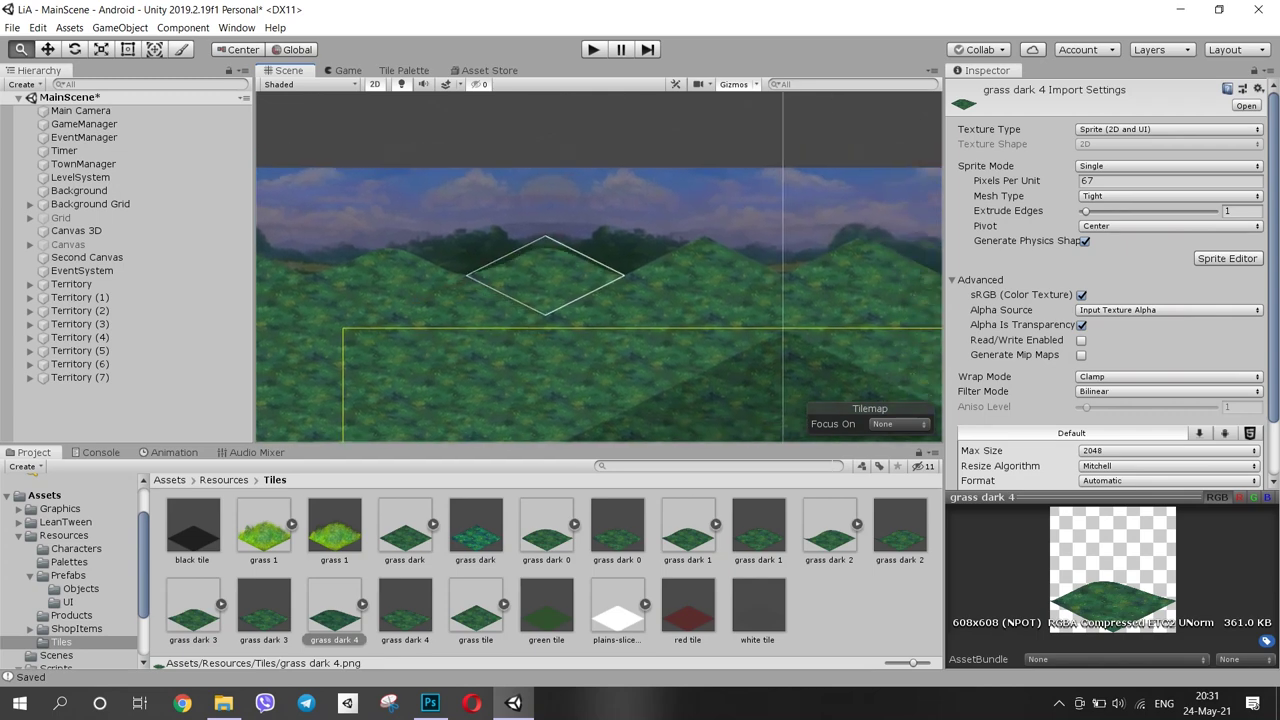
left_click(546, 275)
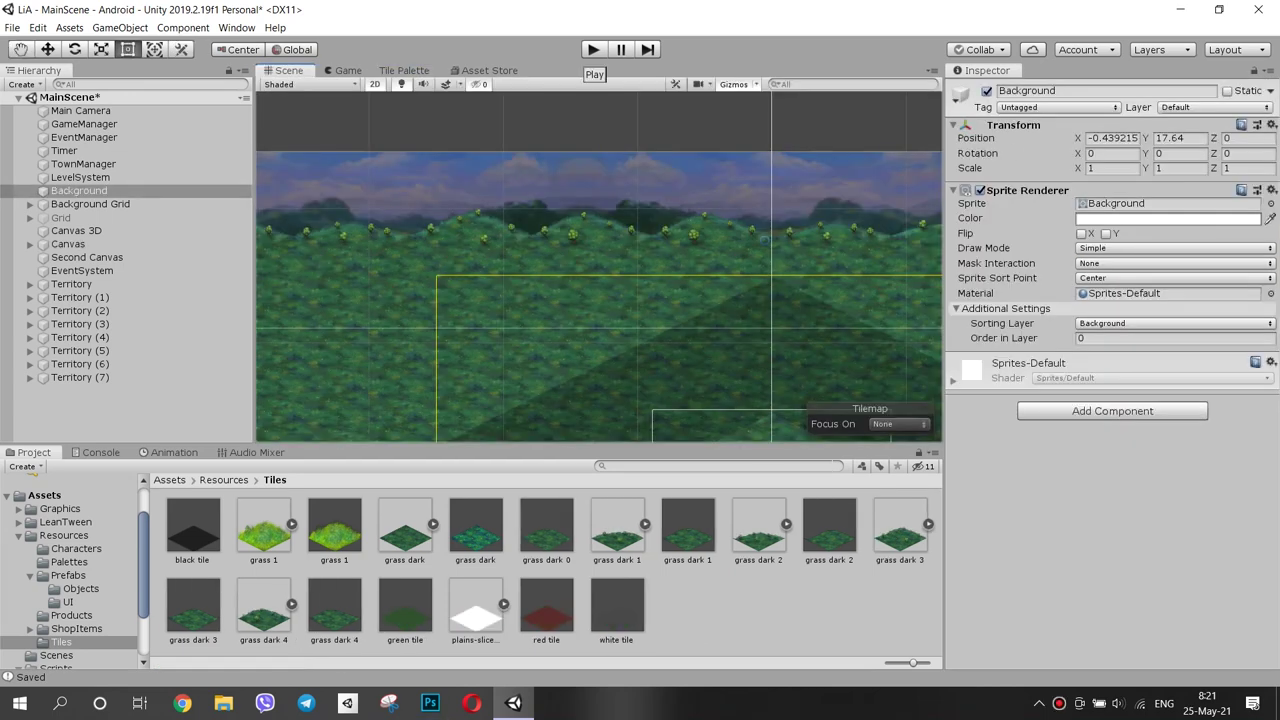
middle_click_drag(620, 290, 520, 305)
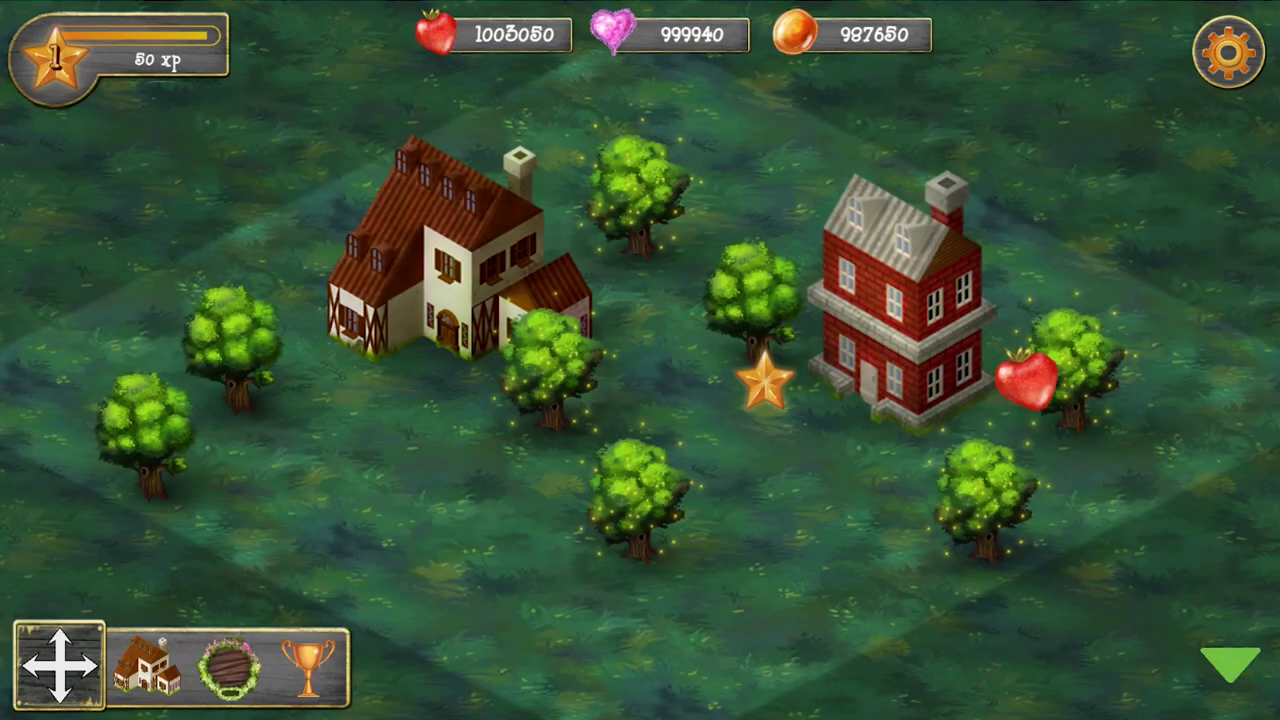
Collect the star reward beside the factory in the running game and accept the level 2 reward
left_click(765, 381)
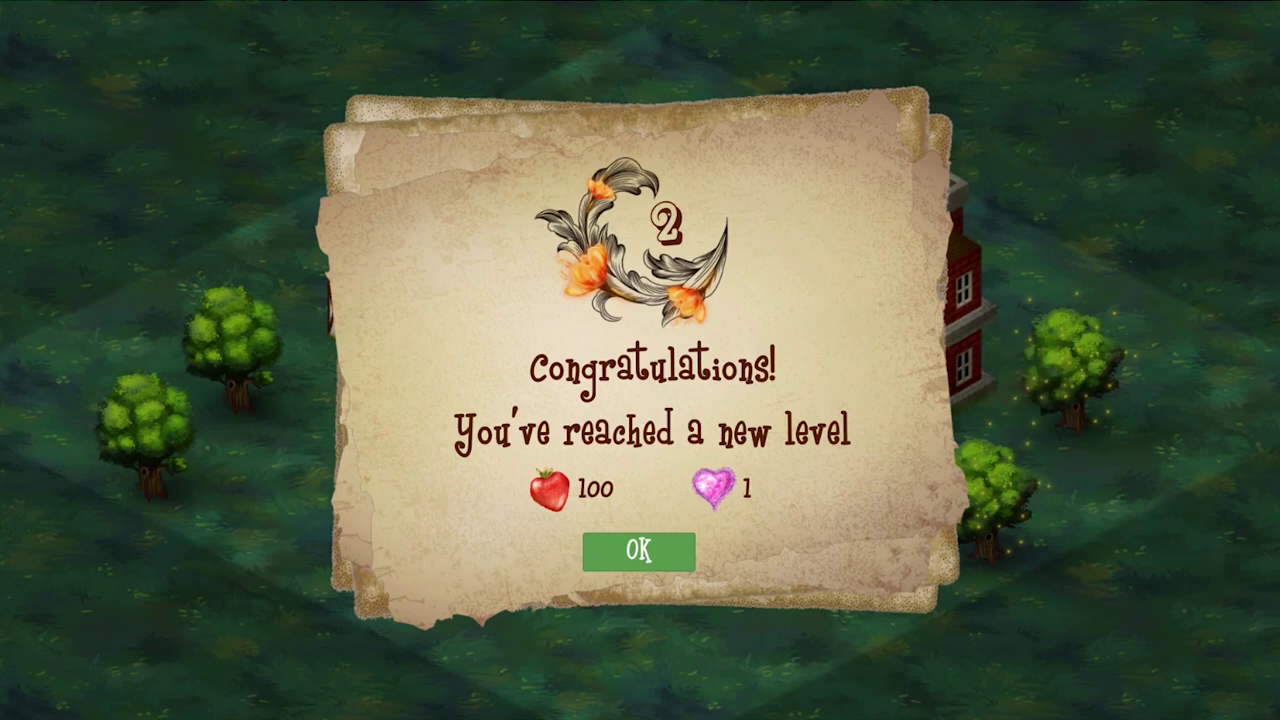
left_click(638, 551)
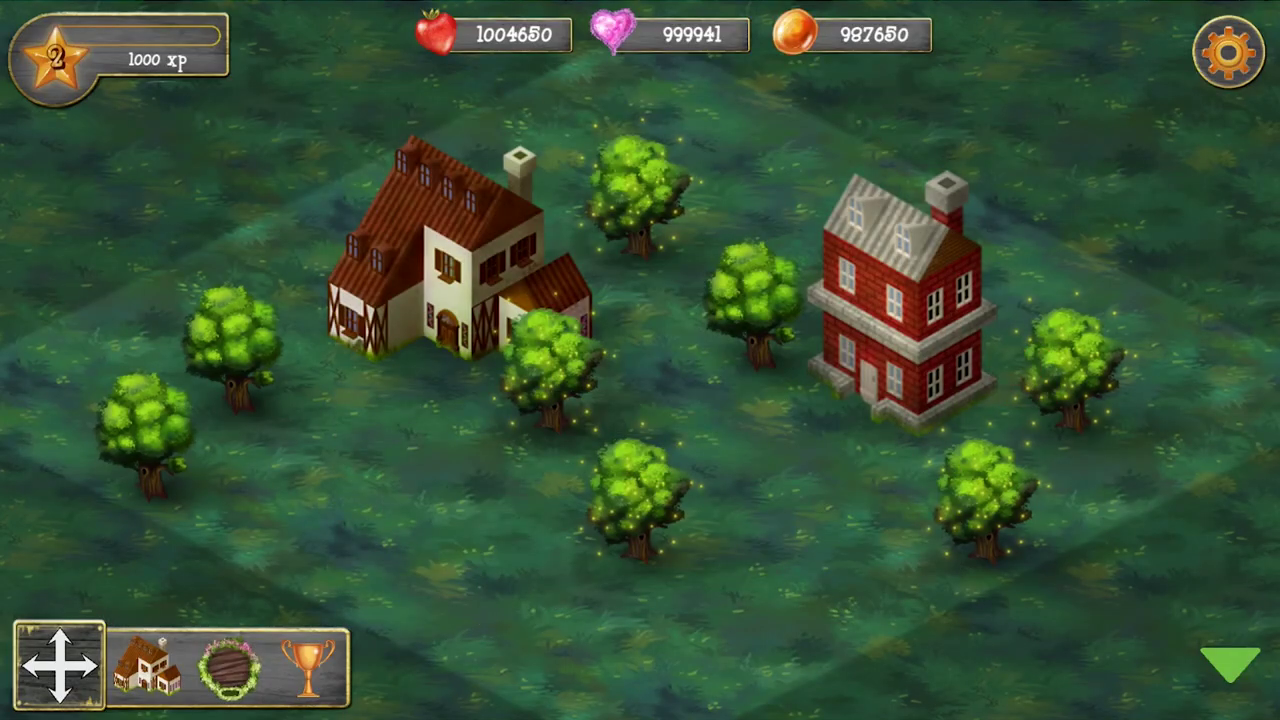
Place a new Brick Factory from the shop on free tiles in front of the house and check its construction timer
left_click(147, 667)
left_click(285, 420)
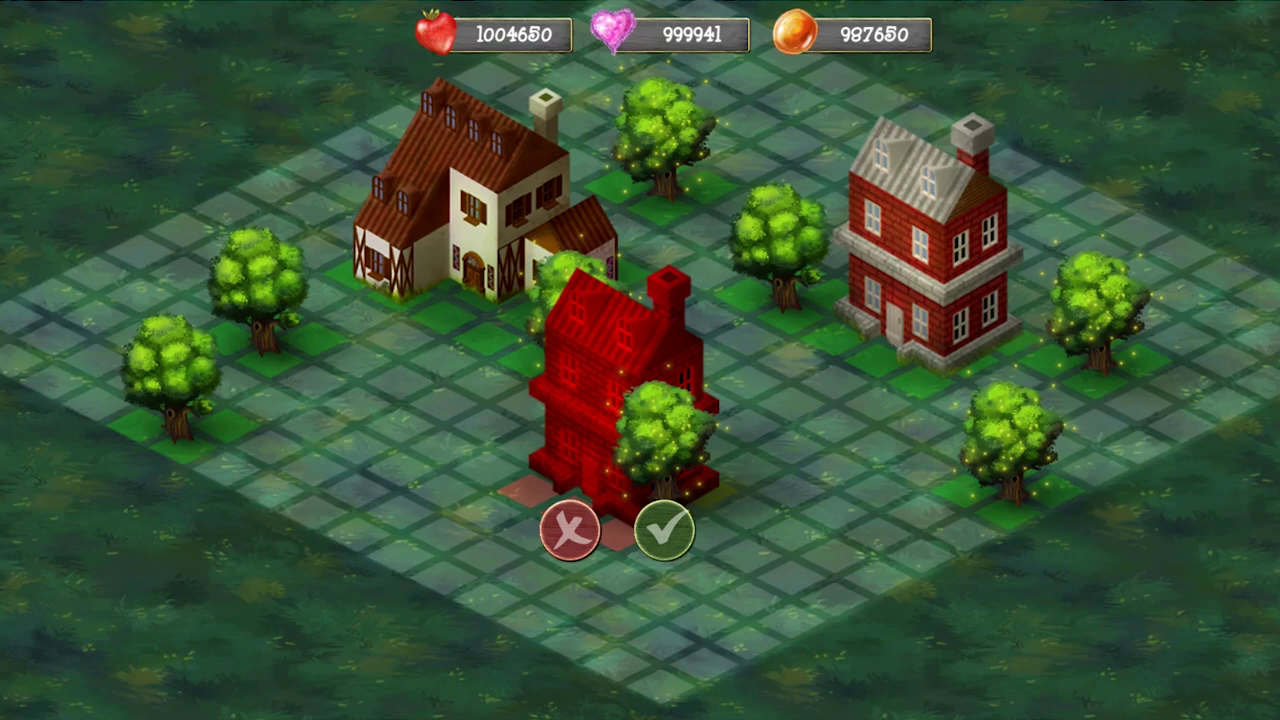
left_click_drag(622, 400, 440, 403)
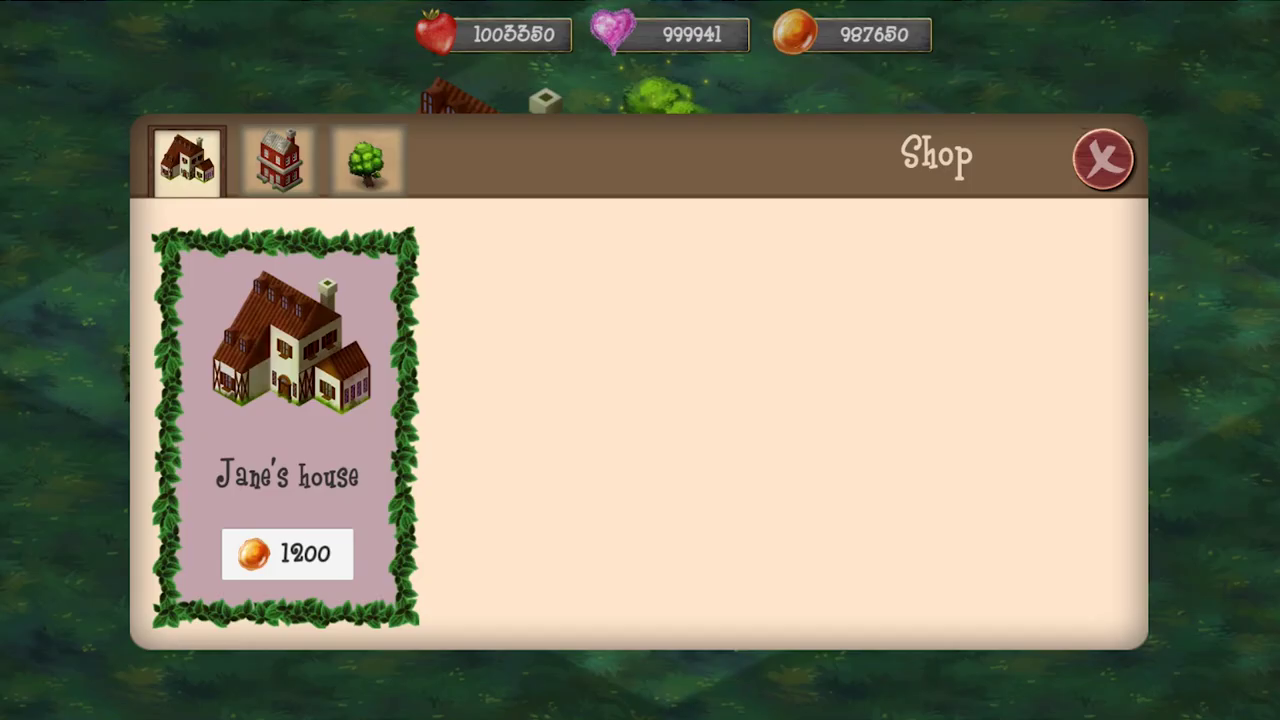
left_click(1103, 158)
left_click(446, 408)
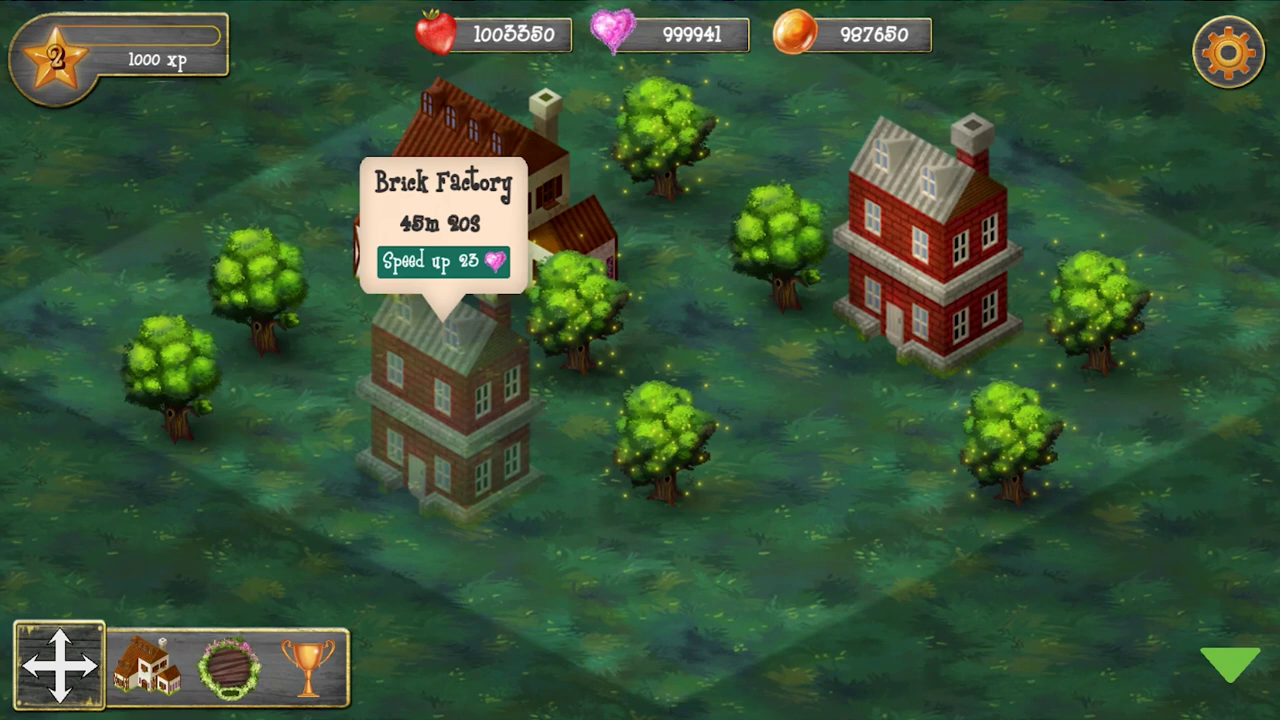
Open the locked territory to the lower left of the starting area for 2 orange gems
left_click_drag(780, 420, 804, 451)
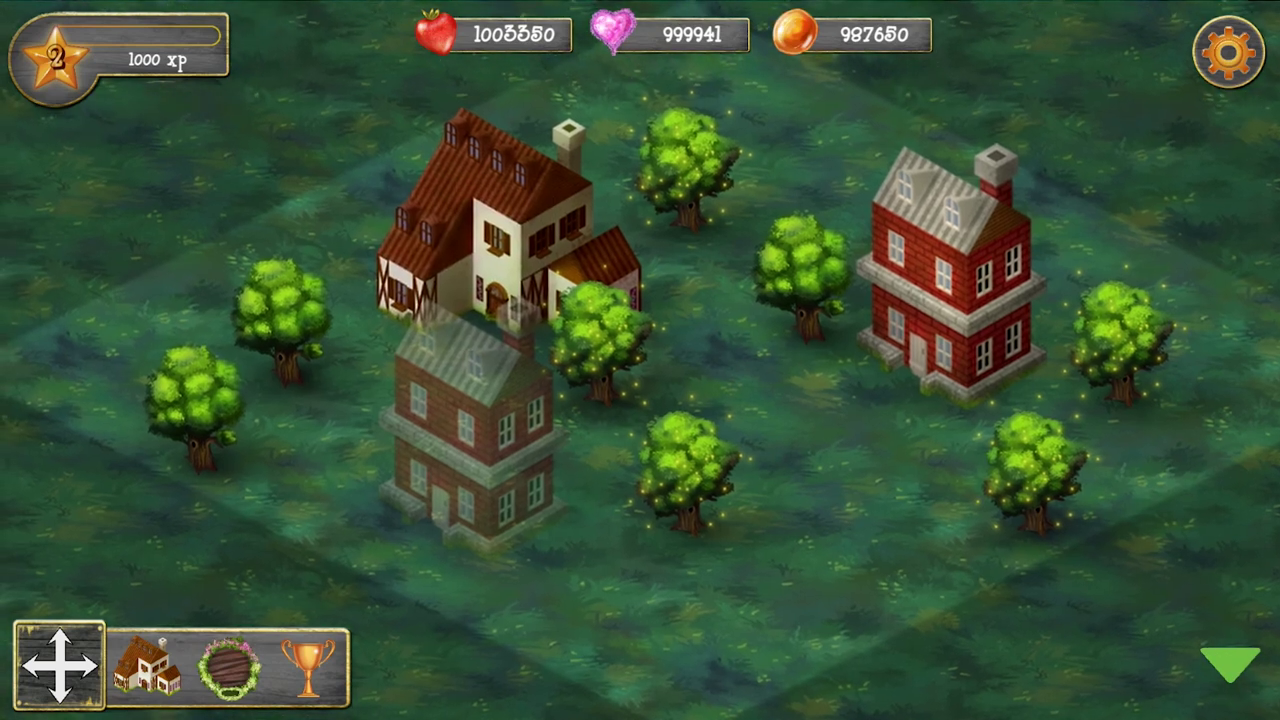
left_click_drag(600, 440, 724, 362)
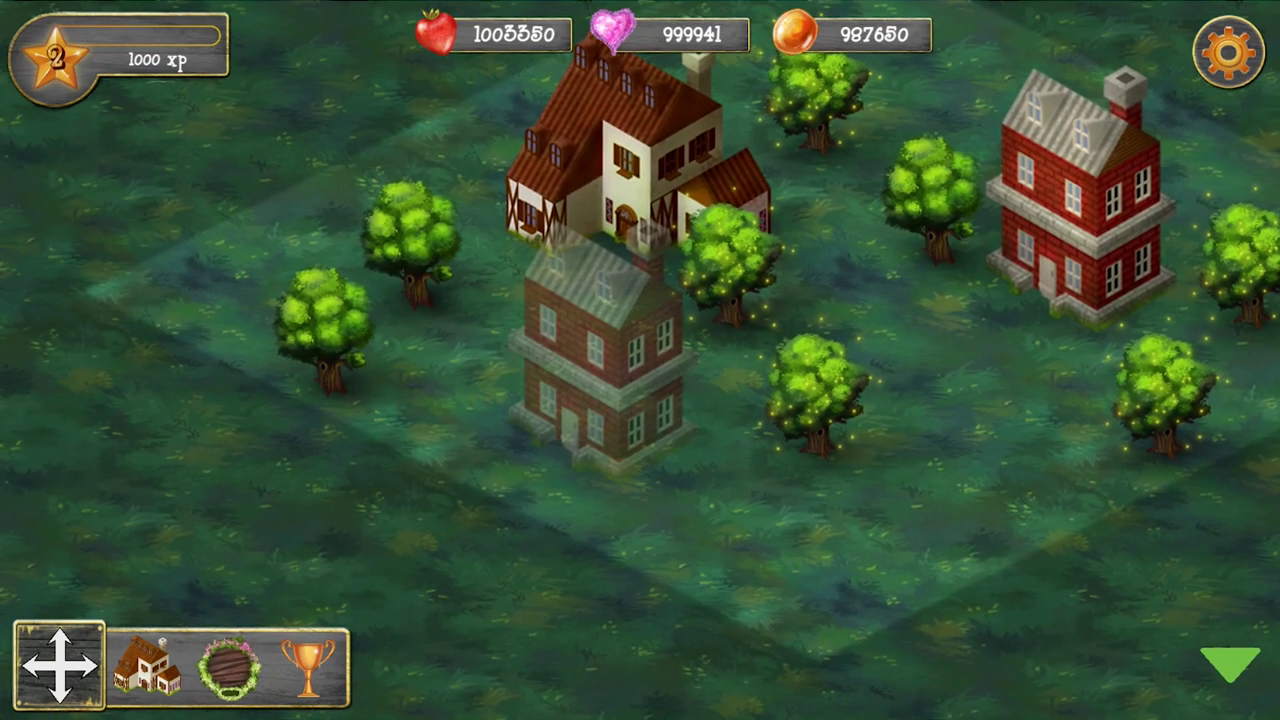
left_click(240, 520)
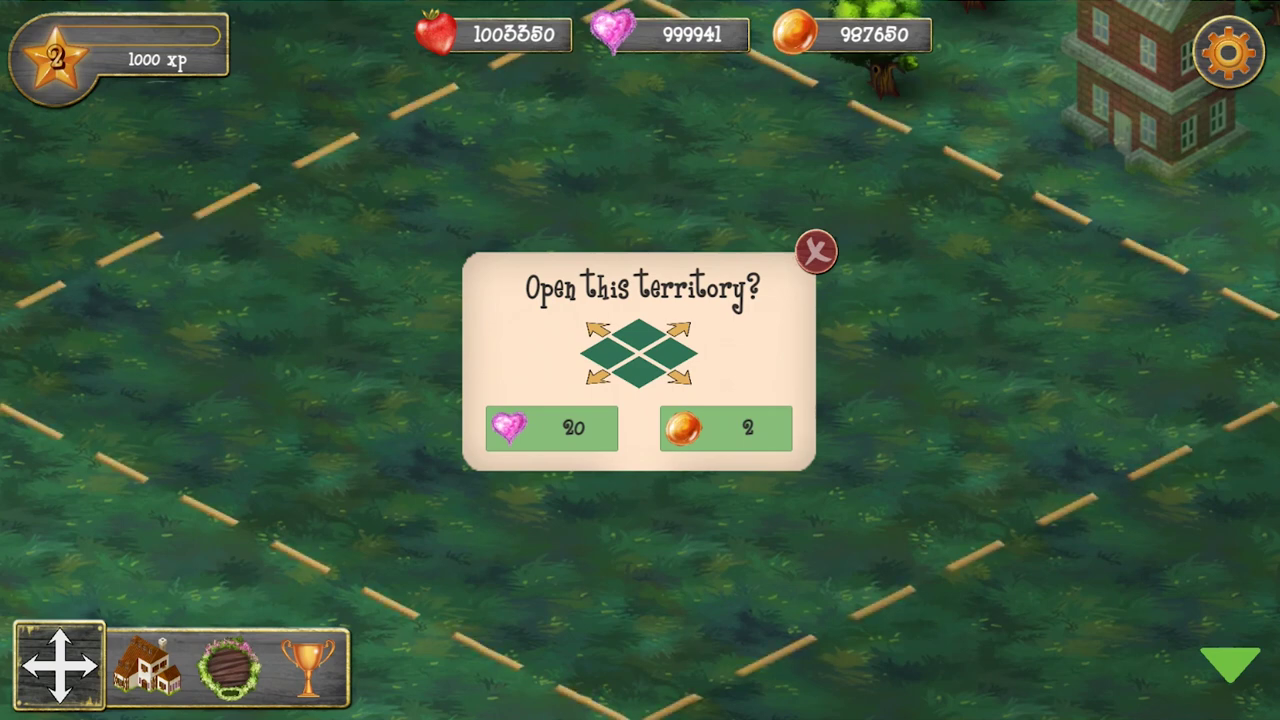
left_click(726, 428)
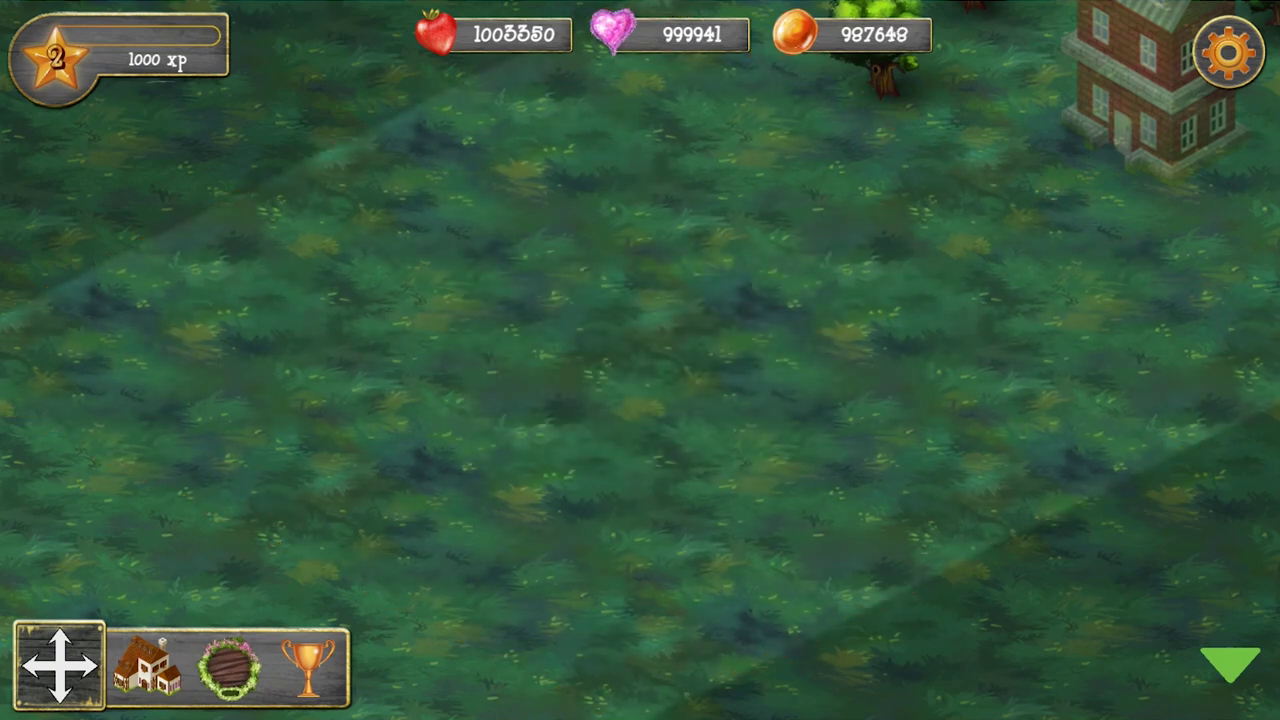
Move the brick building onto free tiles in the middle of the newly opened territory, confirm its placement and leave move mode
left_click(59, 665)
left_click(1155, 100)
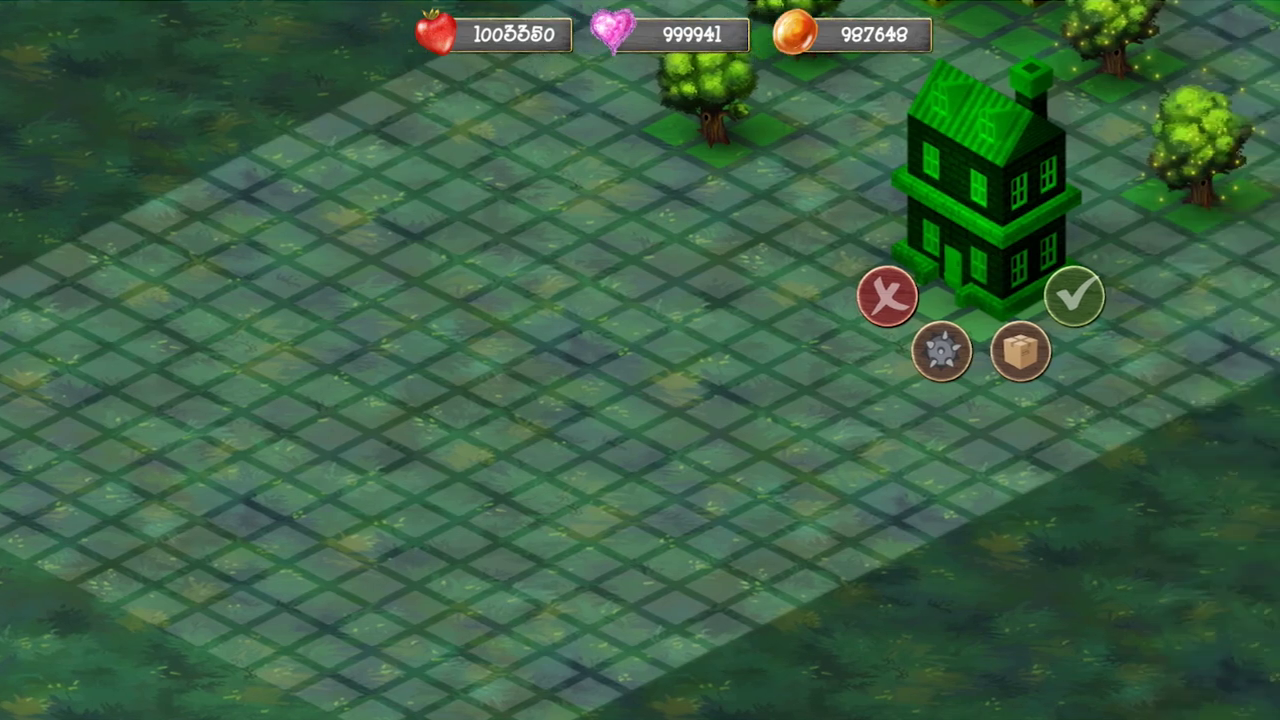
left_click_drag(920, 230, 485, 361)
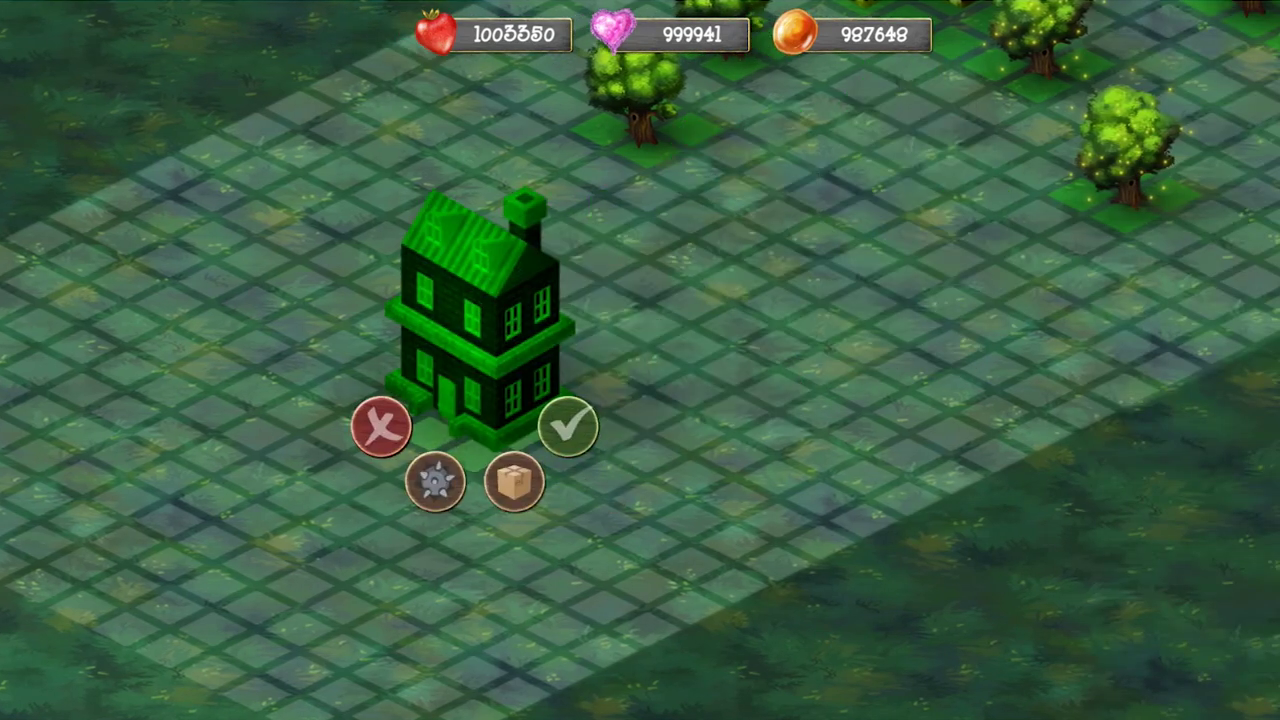
left_click(568, 426)
left_click_drag(568, 426, 690, 373)
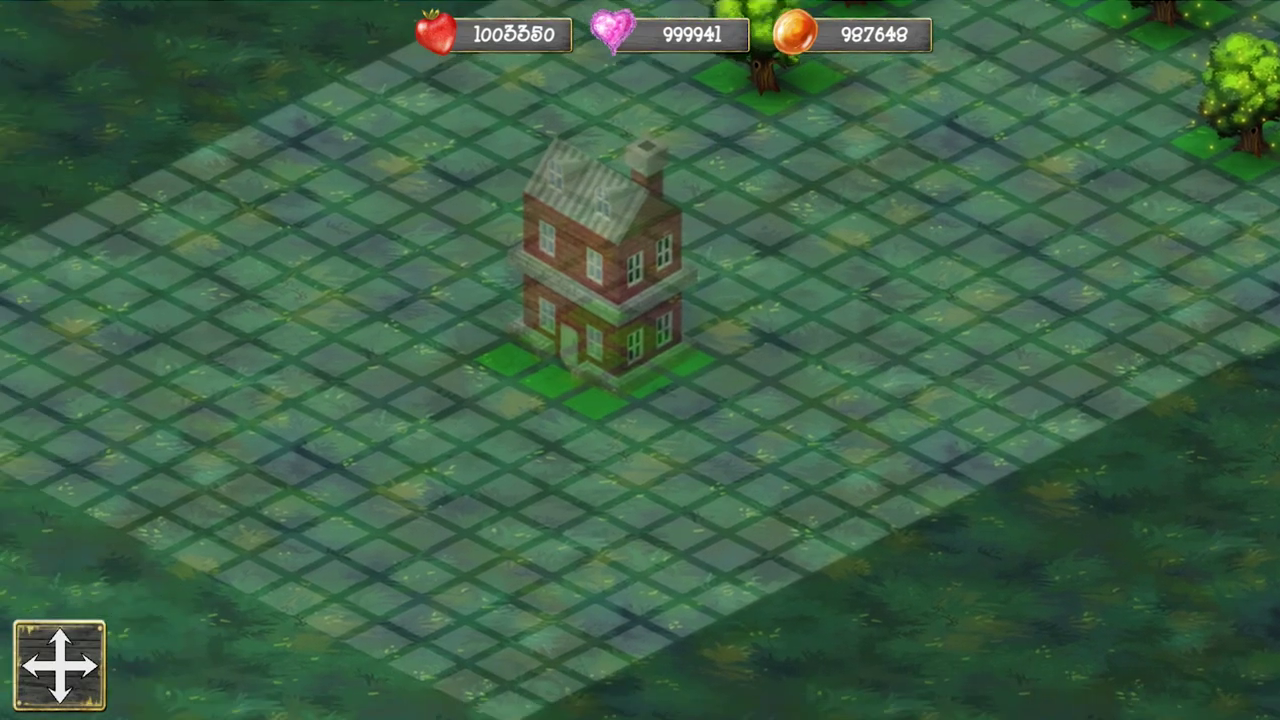
left_click(59, 665)
Examine the painted background beyond the upper edge of the map, including the hills, scattered trees and distant sky
left_click_drag(600, 170, 623, 553)
left_click_drag(600, 200, 676, 533)
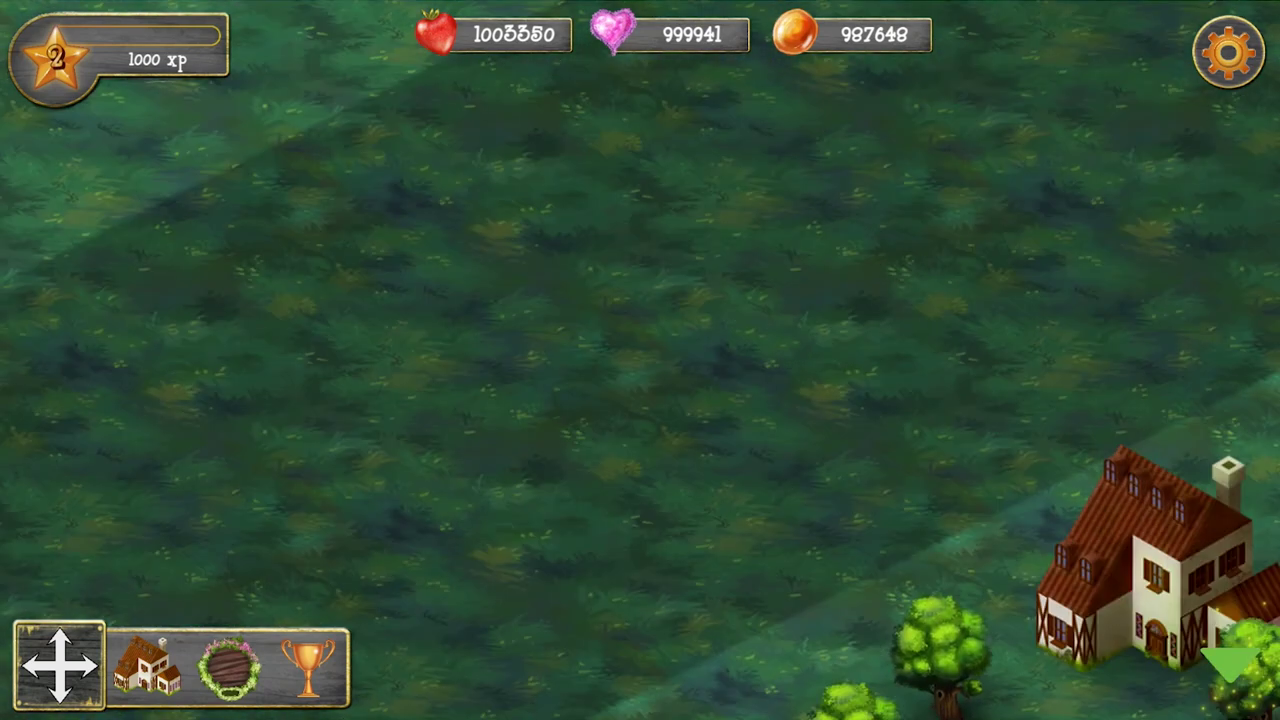
left_click_drag(600, 150, 650, 620)
left_click_drag(600, 180, 727, 612)
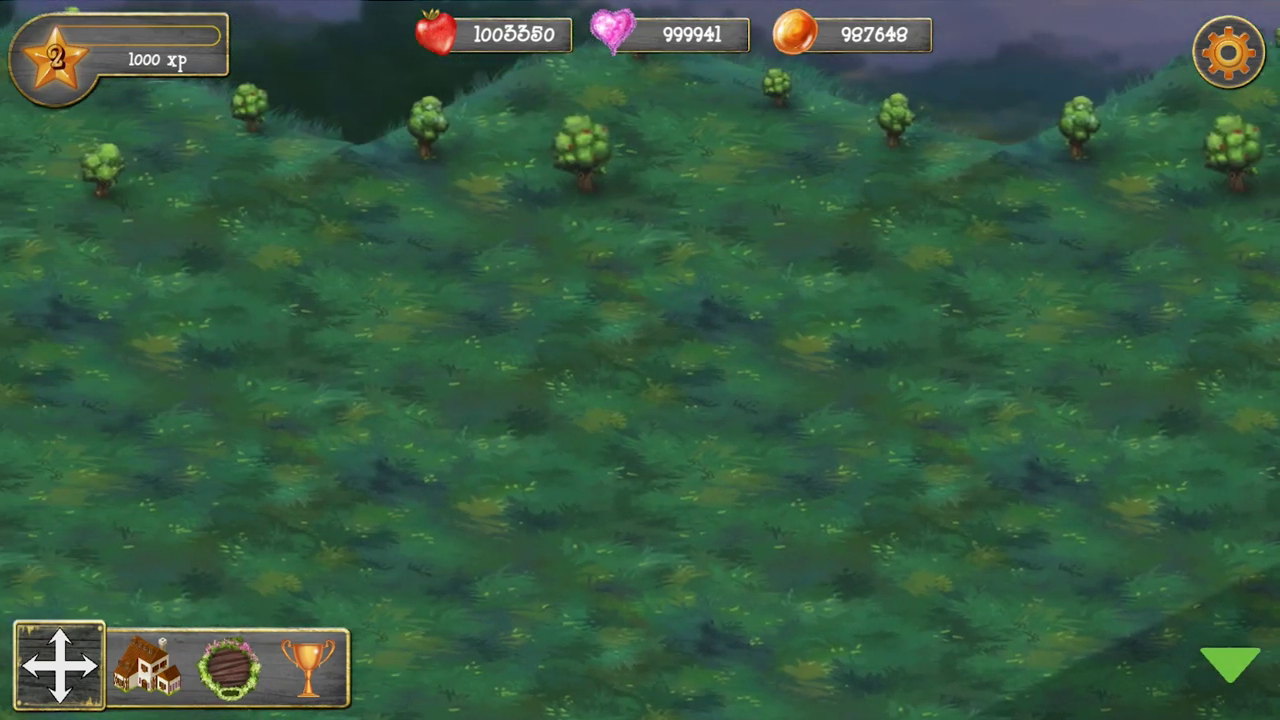
scroll(640, 360, "down", 2)
left_click_drag(800, 360, 417, 358)
scroll(640, 360, "down", 2)
left_click_drag(1120, 400, 140, 400)
left_click_drag(1000, 440, 1123, 440)
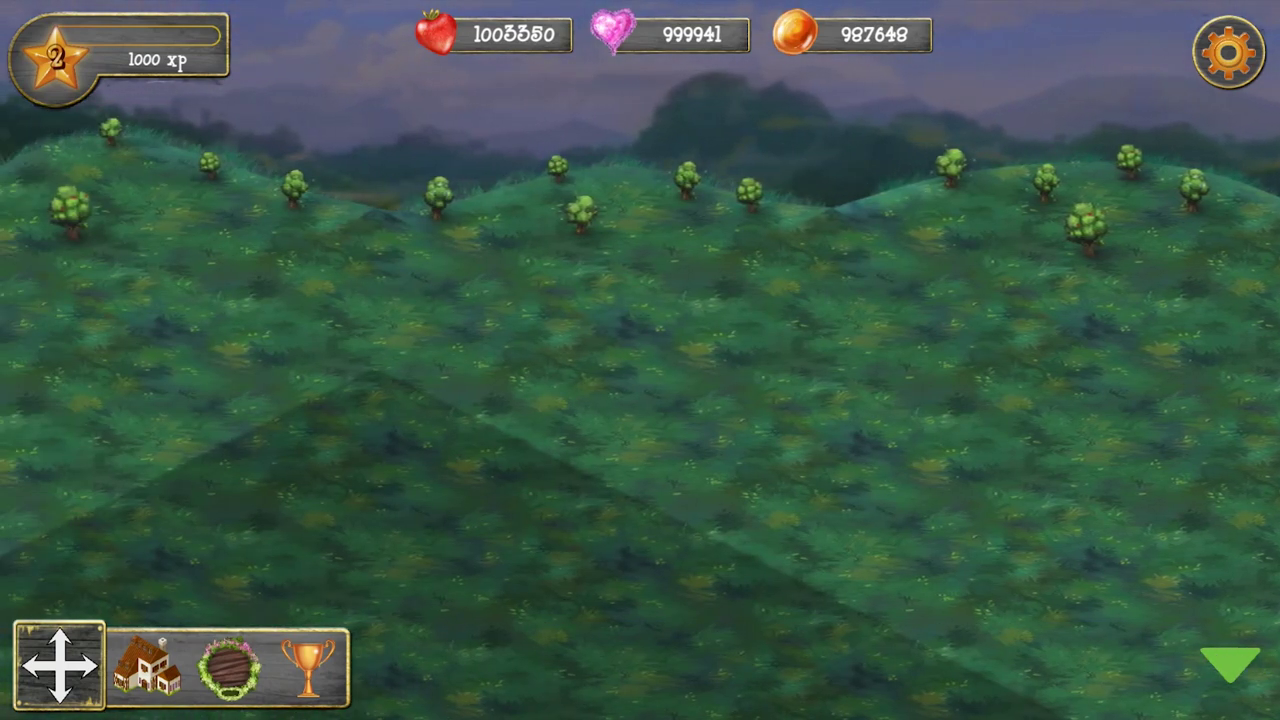